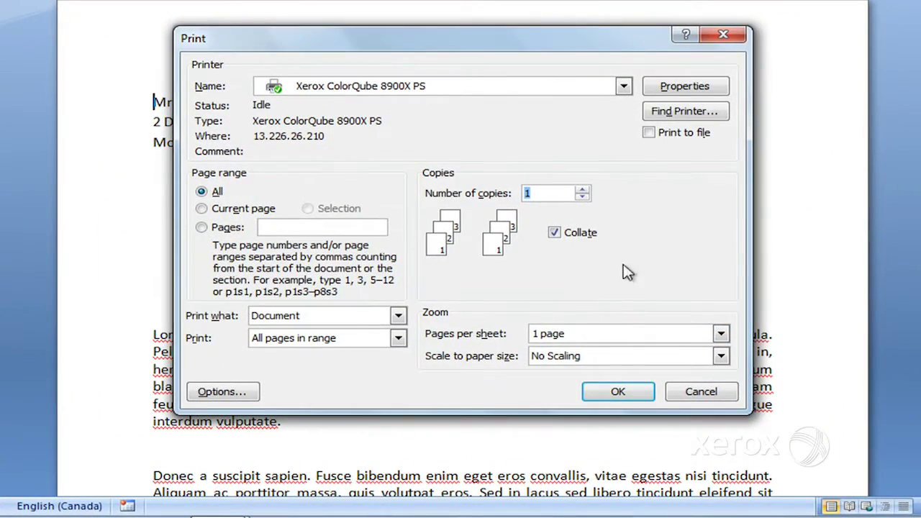
In the Xerox driver properties, set the Job Type to Secure Print.
left_click(672, 92)
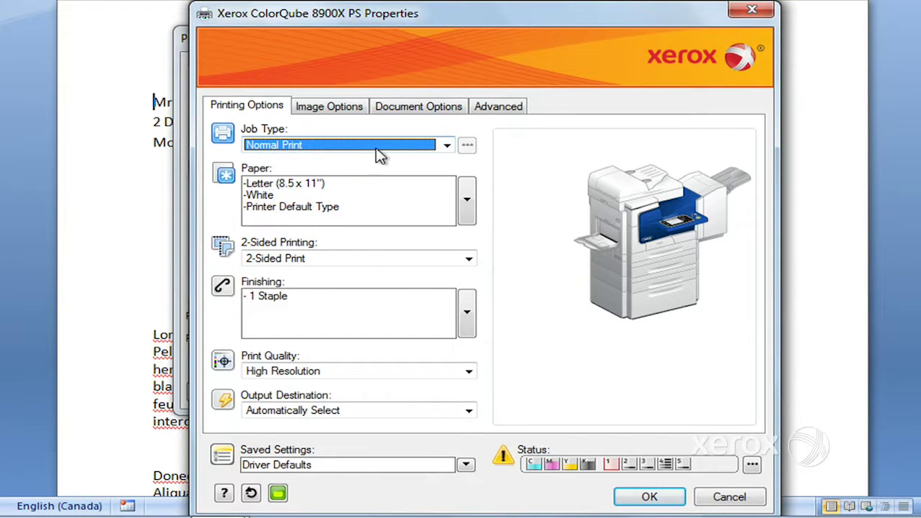
left_click(447, 146)
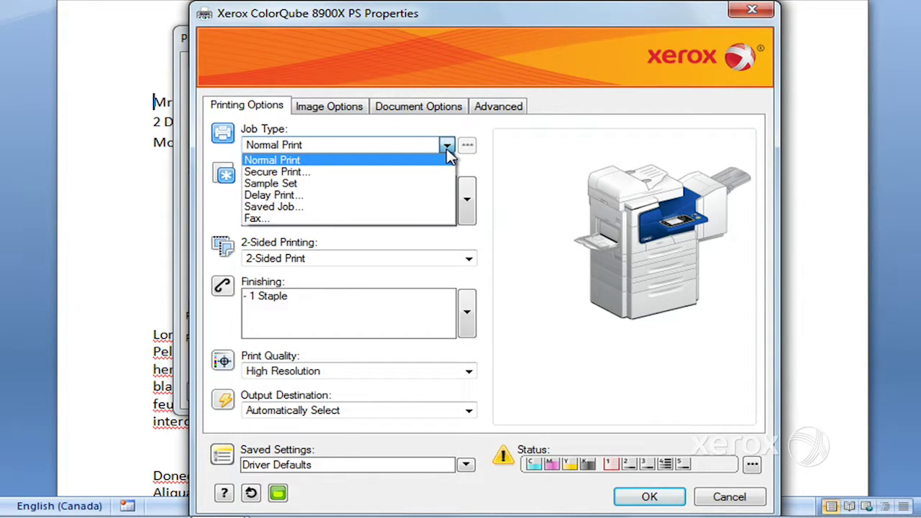
left_click(426, 172)
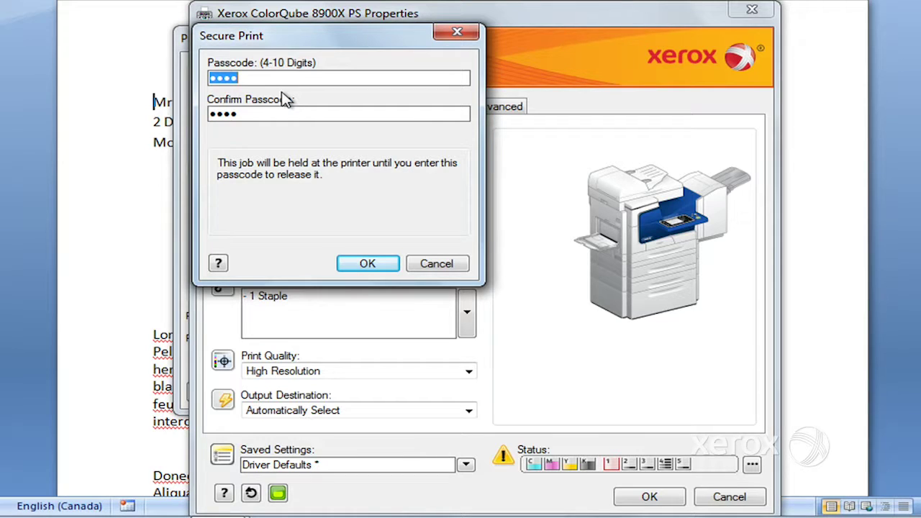
Enter and confirm a four-digit Secure Print passcode, then accept the driver properties.
type("1234")
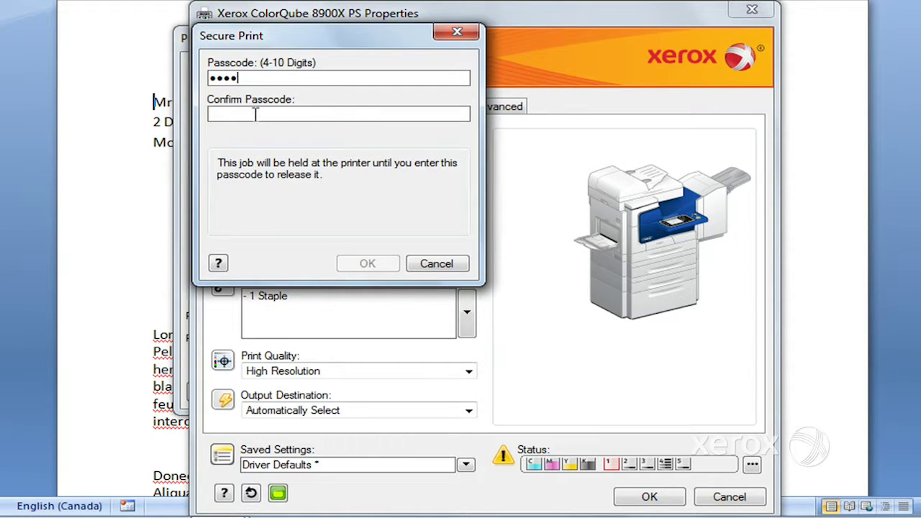
left_click(256, 114)
type("1234")
left_click(383, 270)
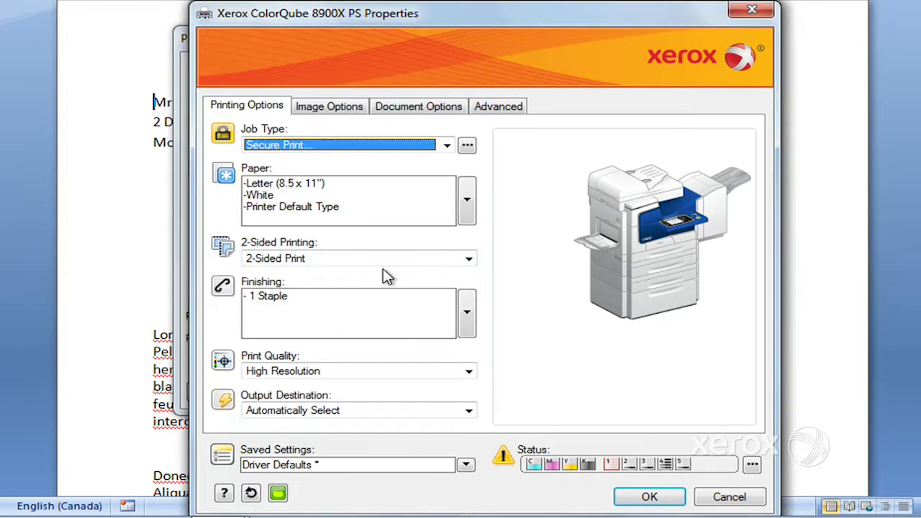
left_click(647, 500)
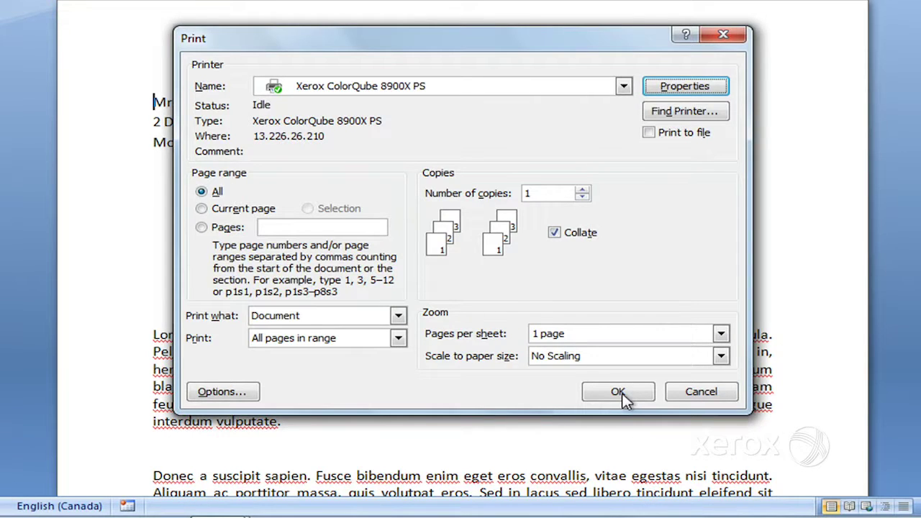
Print the letter as a secure job, then reopen the Print dialog and Xerox driver properties.
left_click(619, 392)
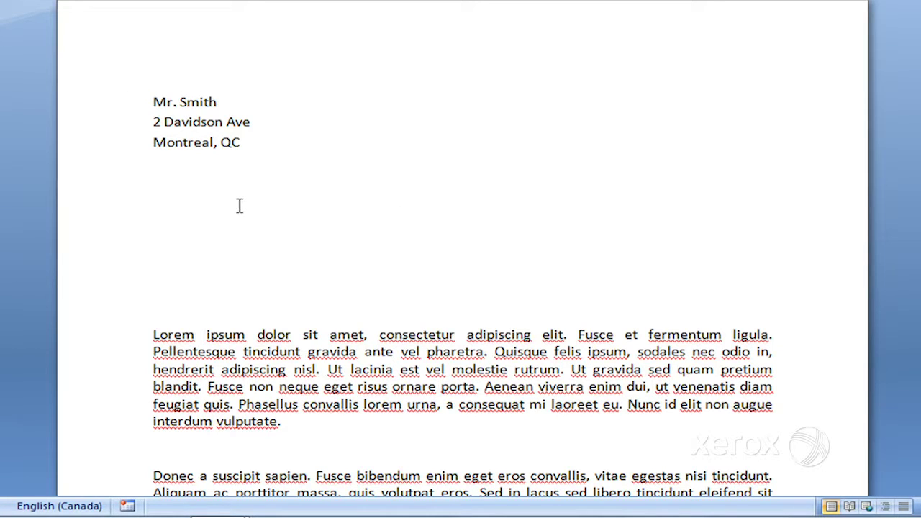
key("alt+f")
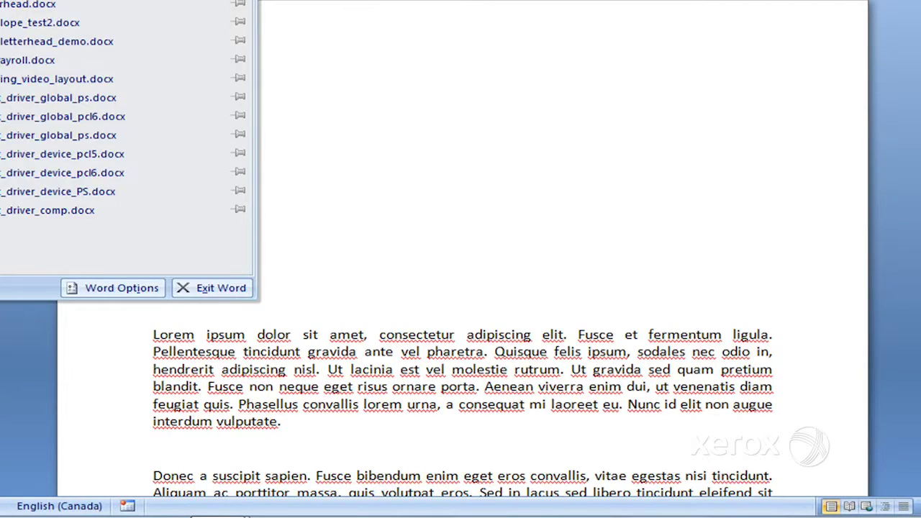
key("p")
key("p")
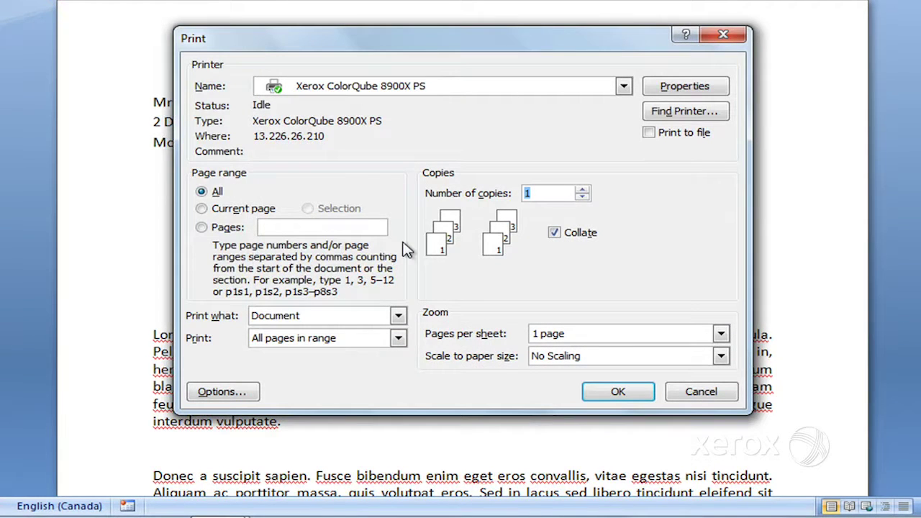
left_click(680, 90)
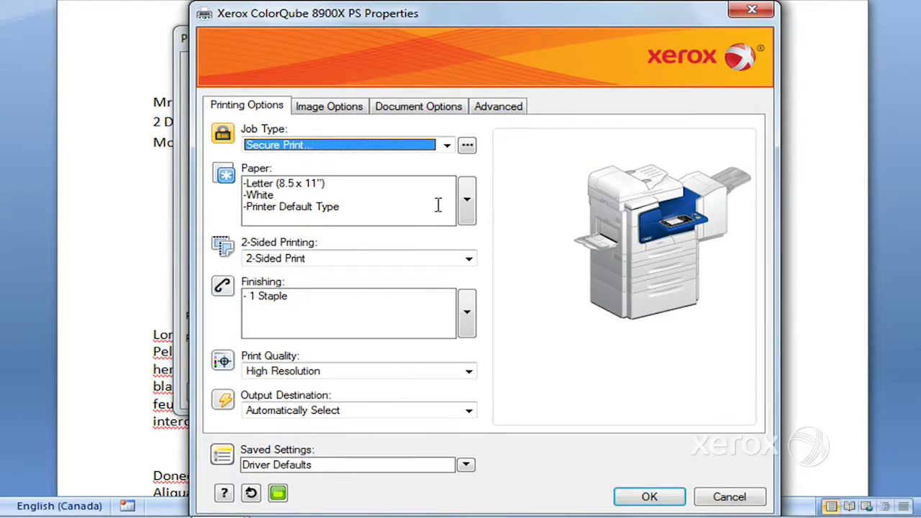
Choose Delay Print as the job type, which shows its 12:00 AM Time to Print setting.
left_click(447, 145)
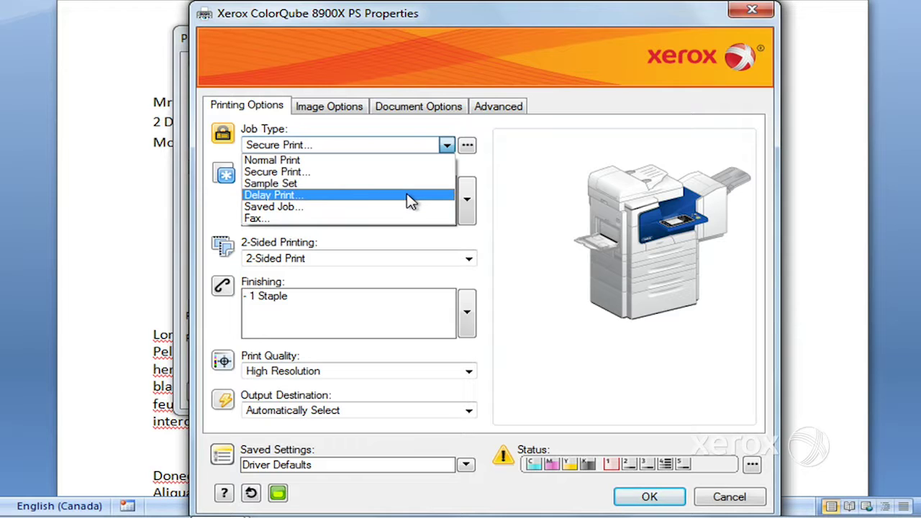
left_click(411, 202)
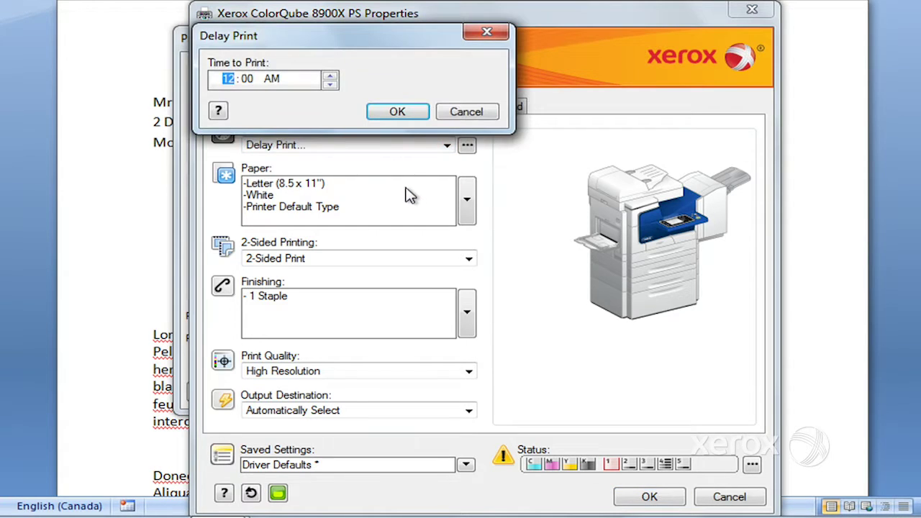
Cancel the Delay Print setup and choose Saved Job to view its options.
left_click(466, 113)
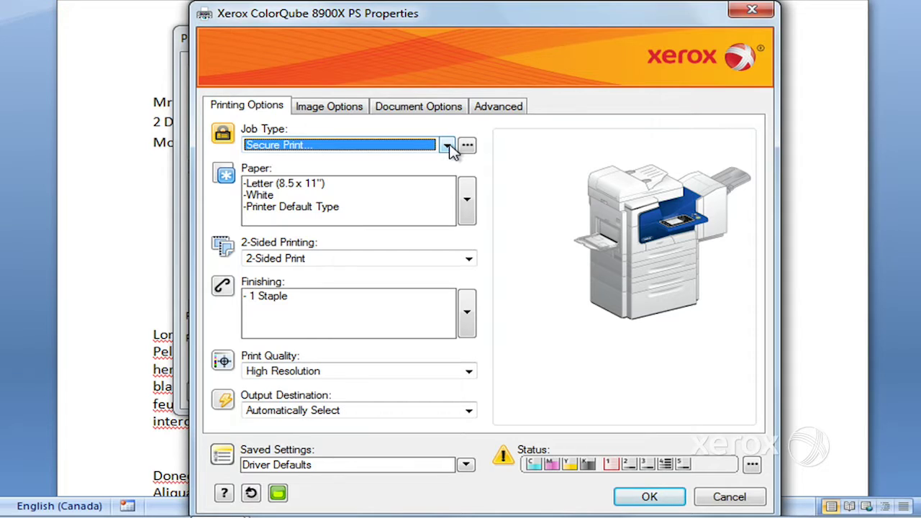
left_click(447, 146)
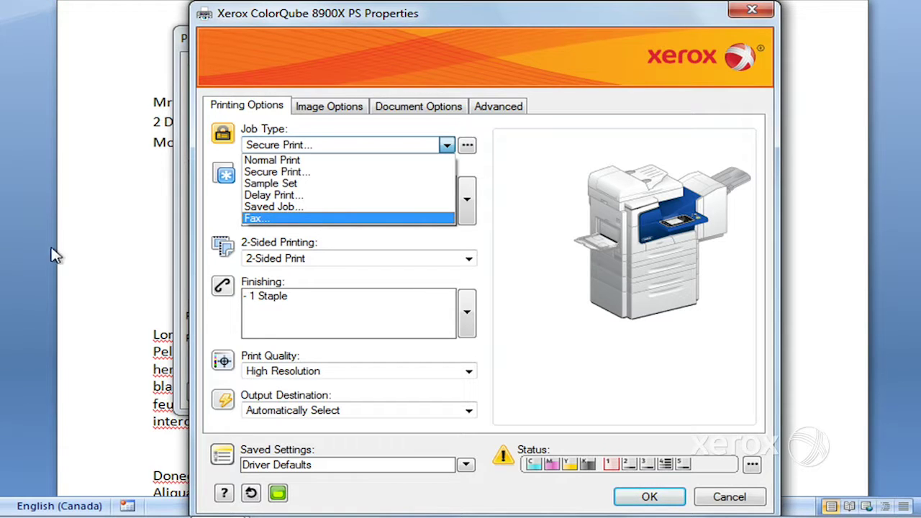
left_click(273, 208)
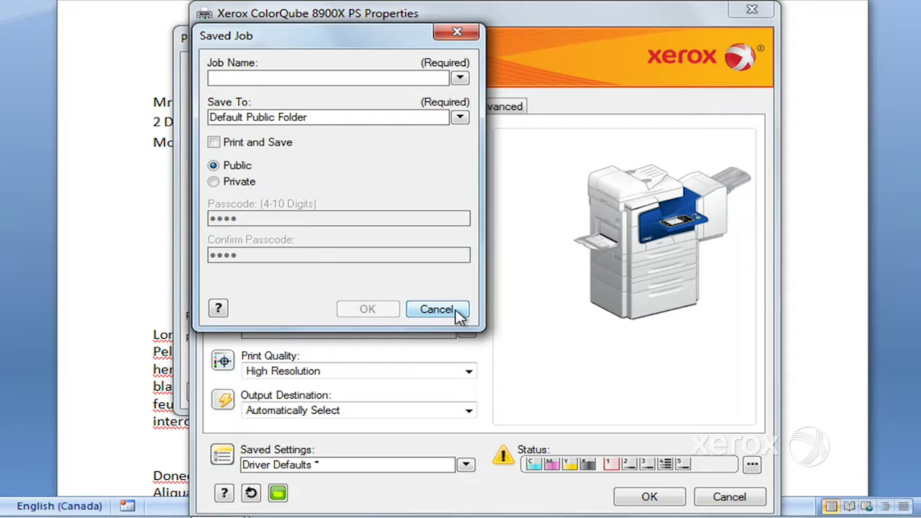
Dismiss Saved Job, switch the job type to Fax, and begin adding a recipient.
left_click(455, 312)
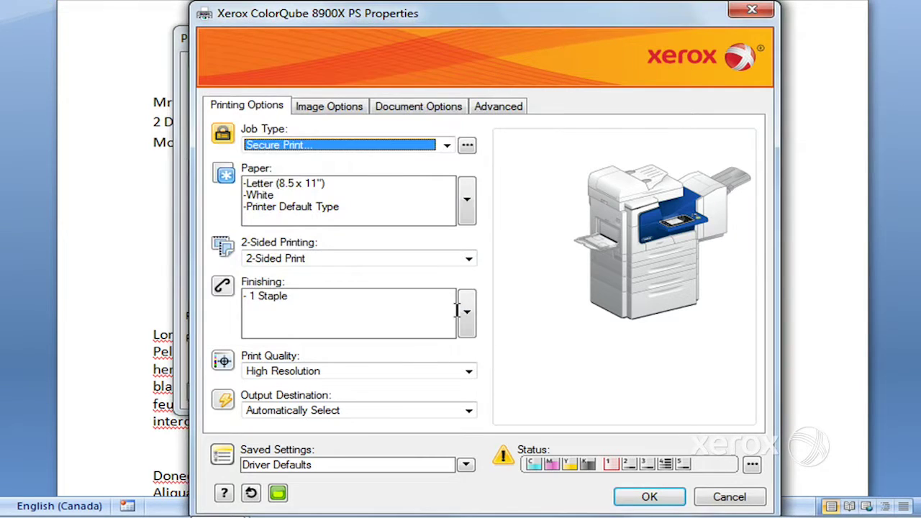
left_click(447, 145)
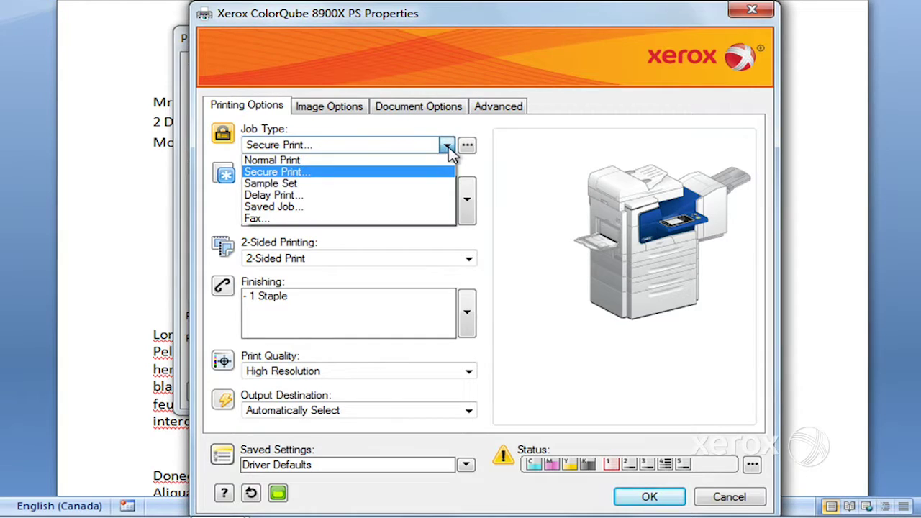
left_click(369, 218)
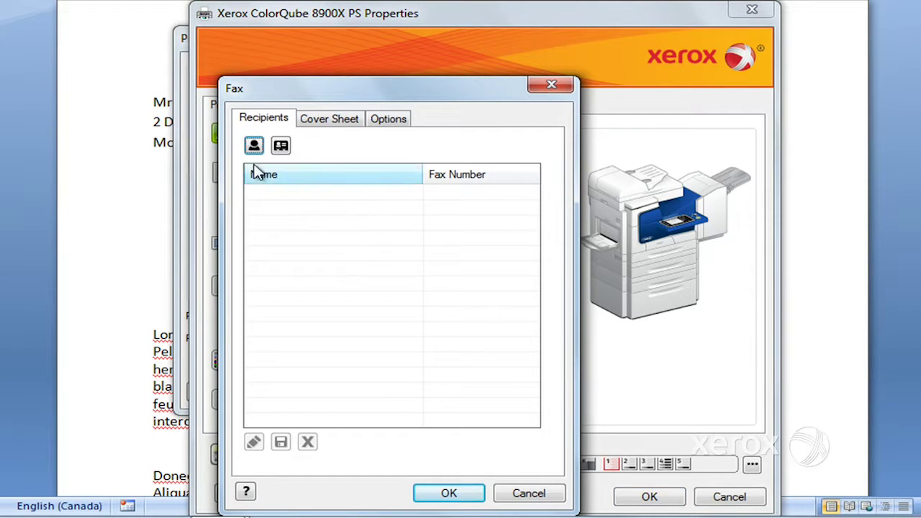
left_click(254, 148)
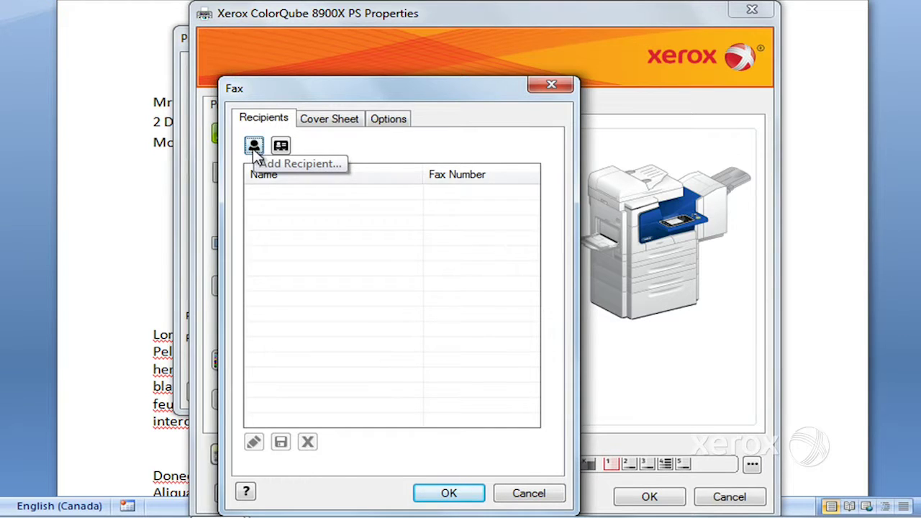
left_click(255, 149)
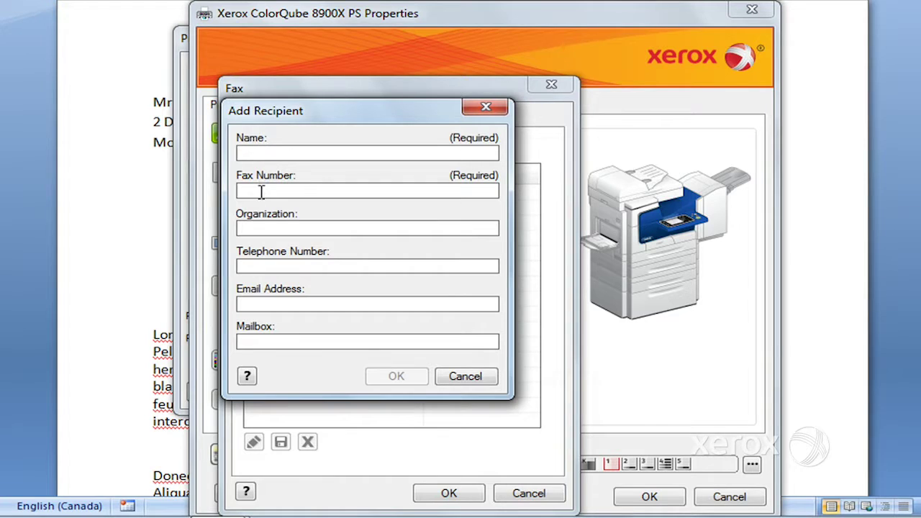
Add a recipient with the contact's name and fax number to the fax list.
type("Carolyn")
left_click(257, 191)
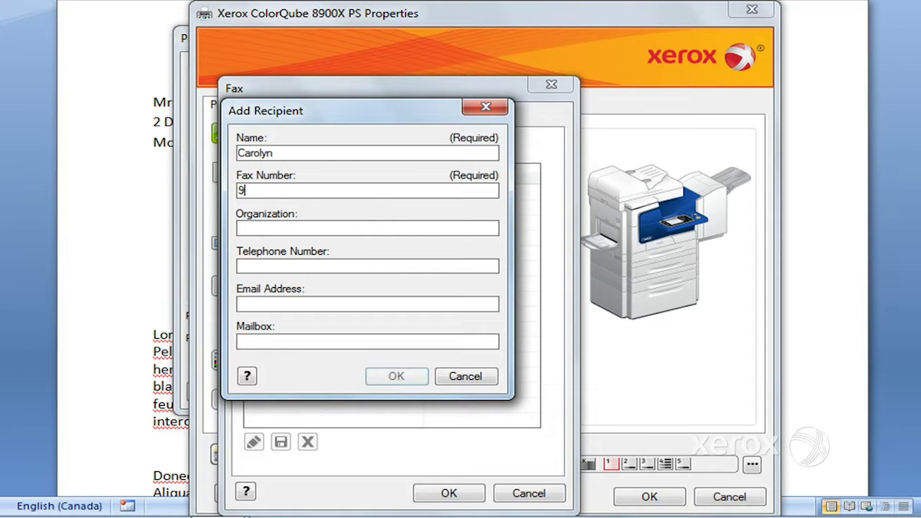
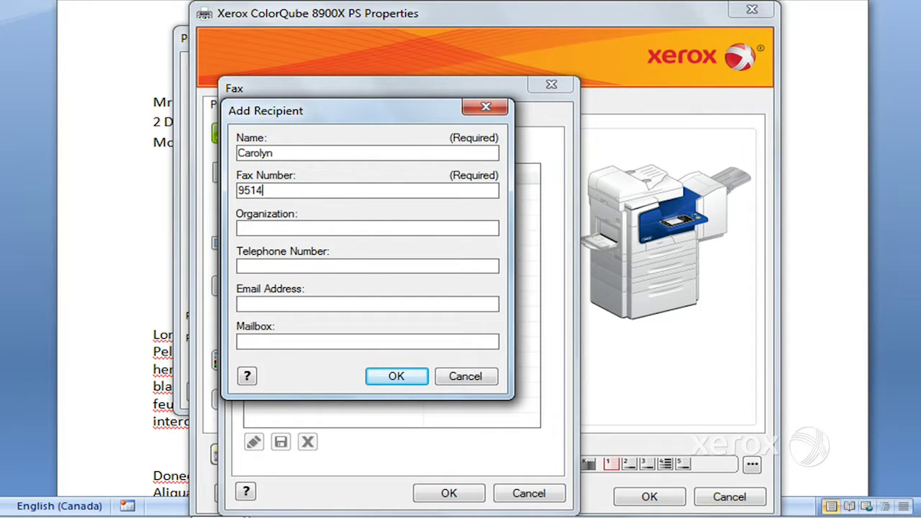
left_click(397, 378)
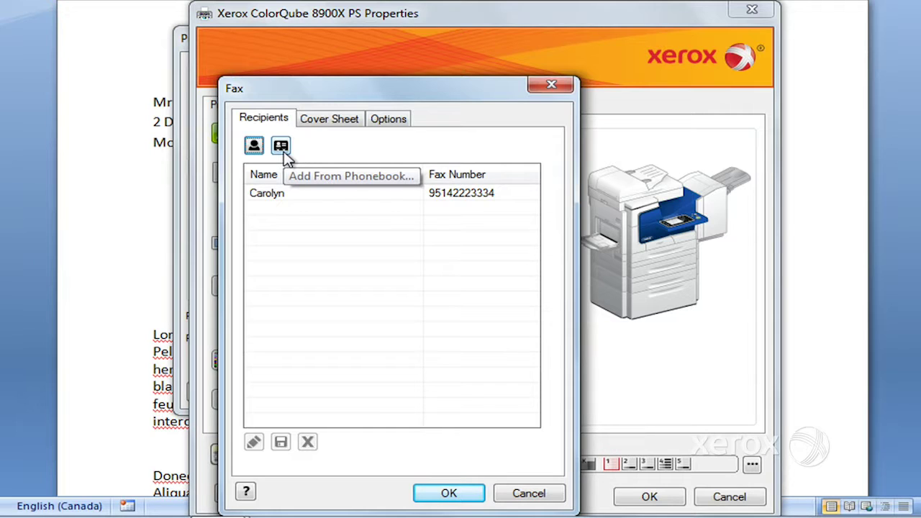
left_click(341, 120)
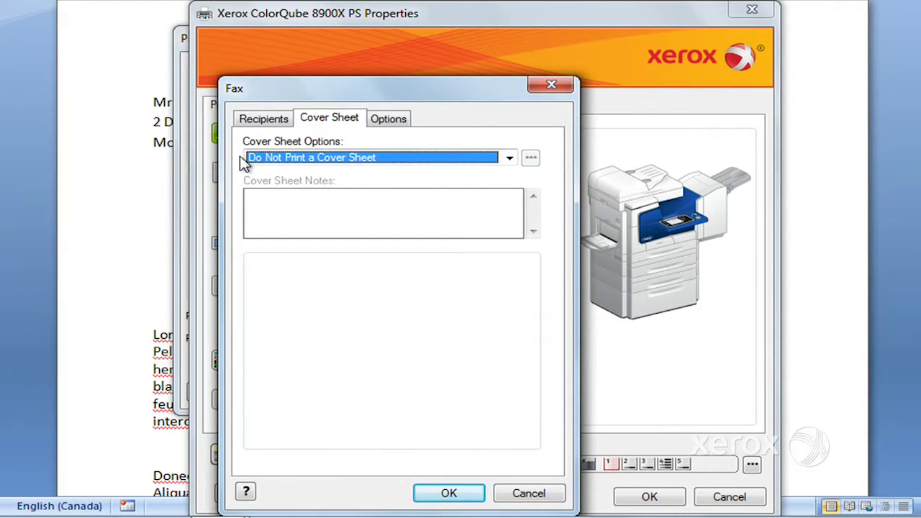
Try the Print a Cover Sheet option, cancel without changes, and view fax Options.
left_click(510, 164)
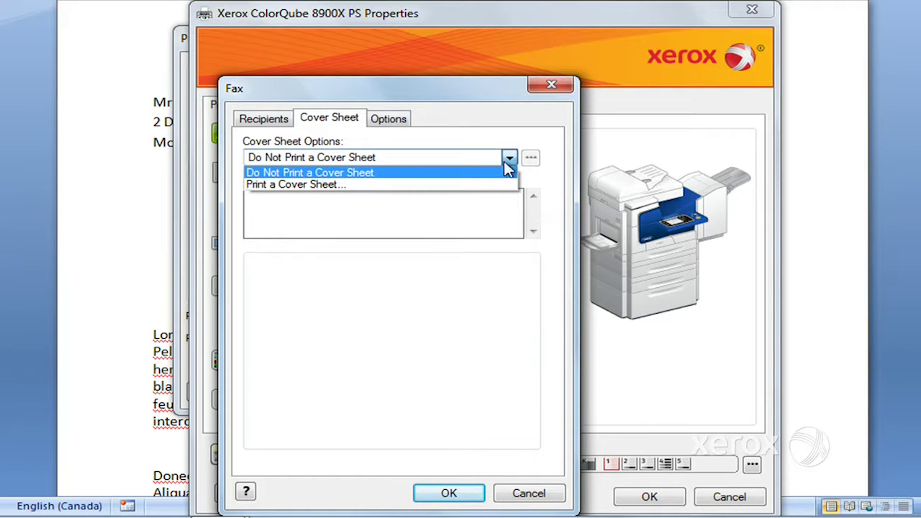
left_click(448, 185)
left_click(342, 211)
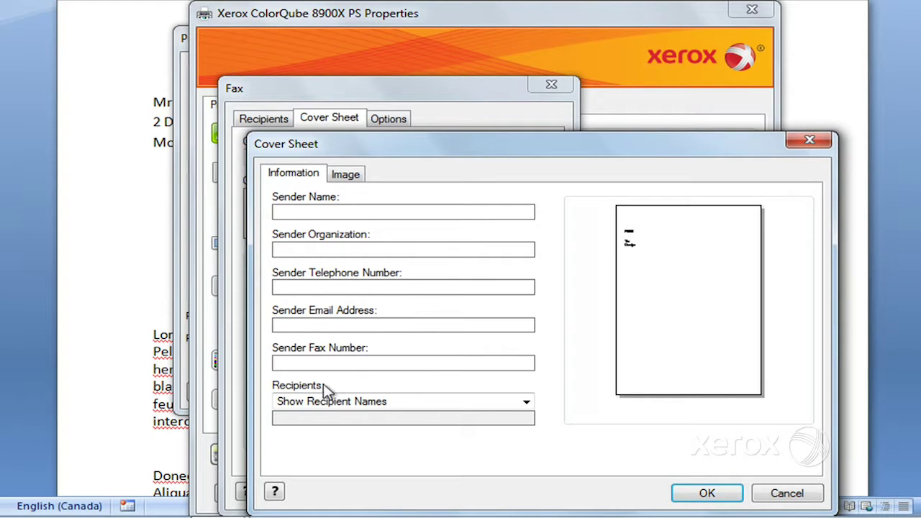
left_click(776, 499)
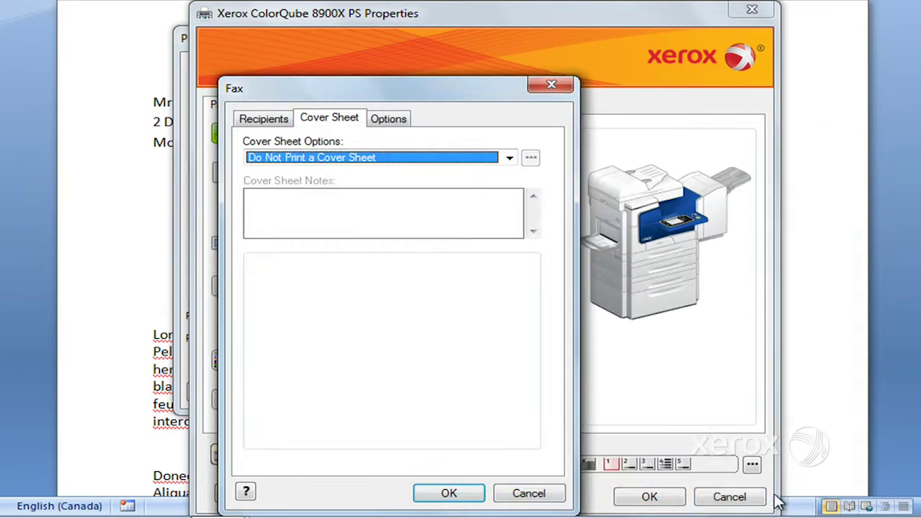
left_click(396, 120)
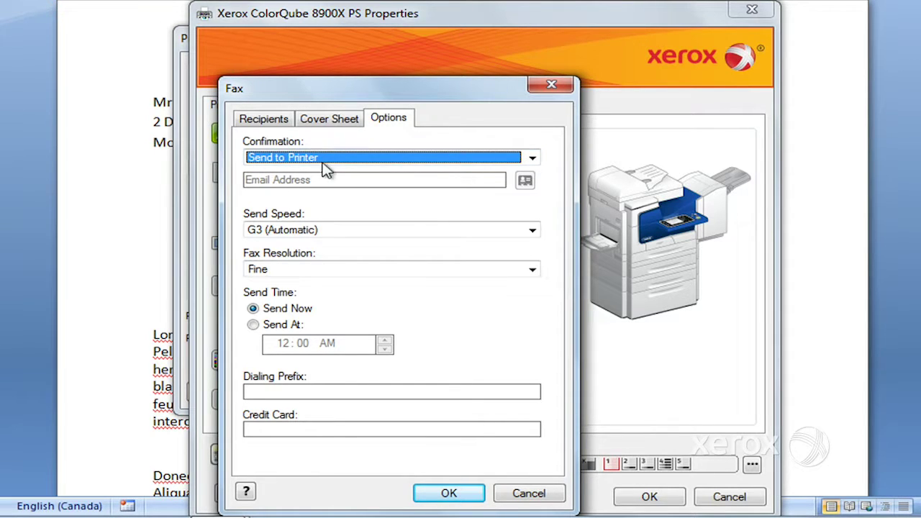
Set the fax confirmation to Send to Email.
left_click(532, 158)
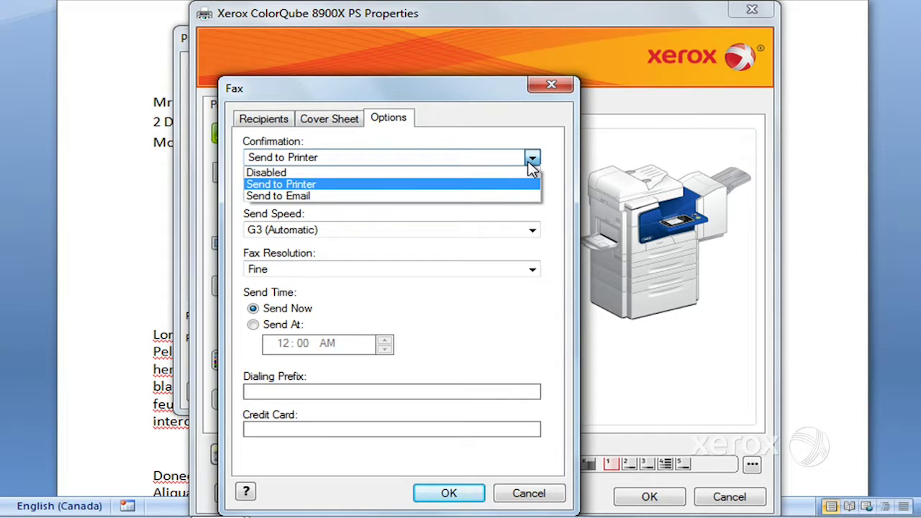
left_click(382, 196)
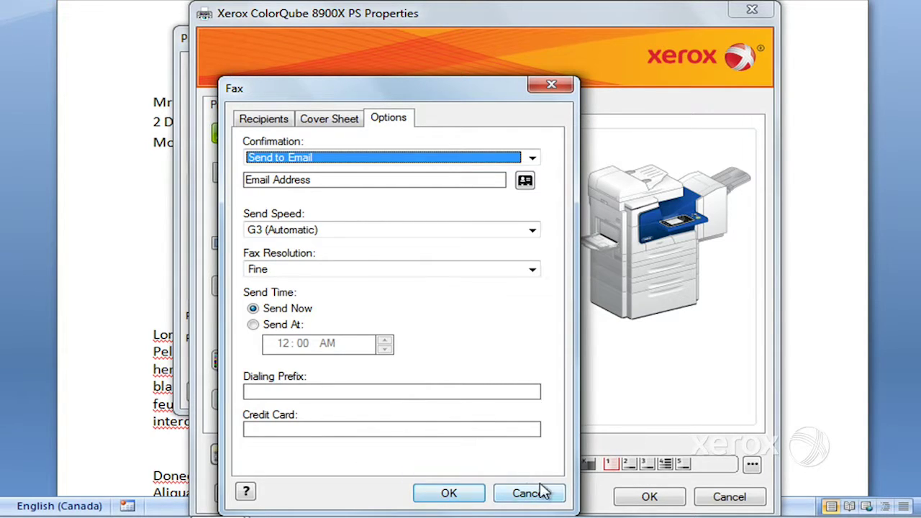
Discard the fax settings, set the job type to Normal Print, and close Properties and Print.
left_click(560, 91)
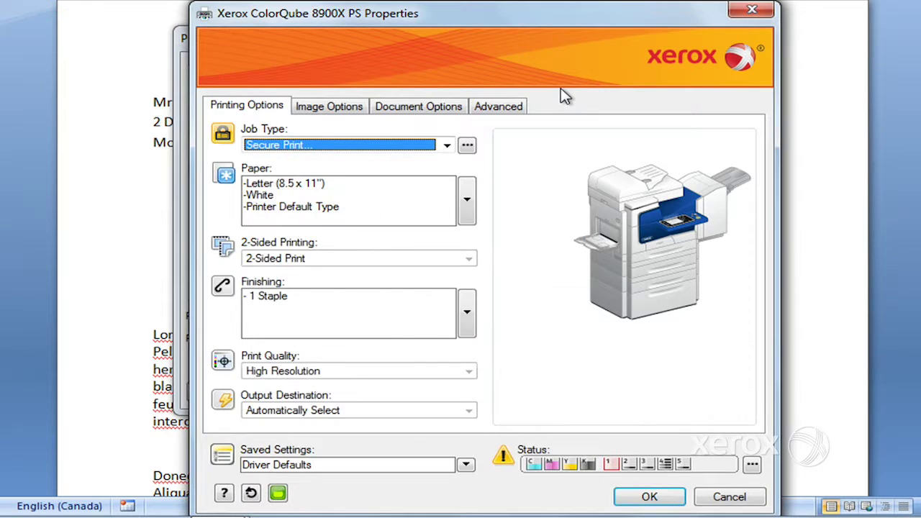
left_click(448, 146)
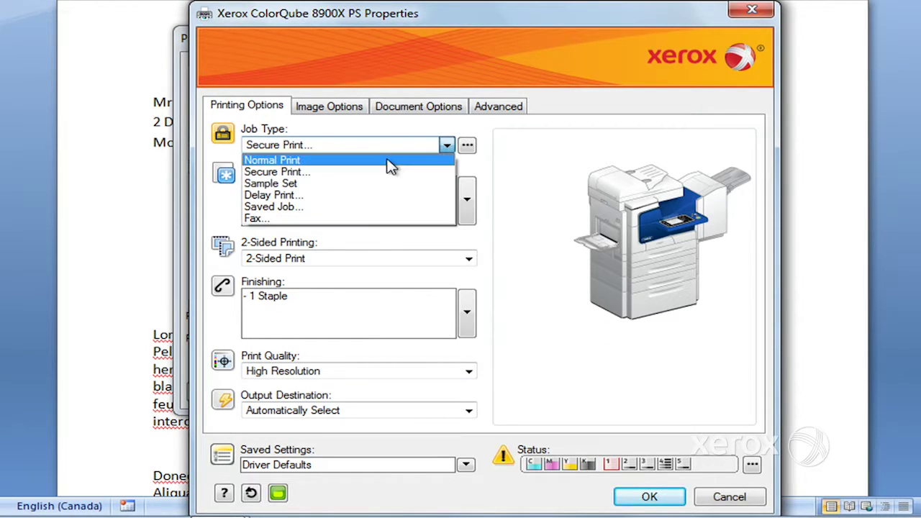
left_click(375, 158)
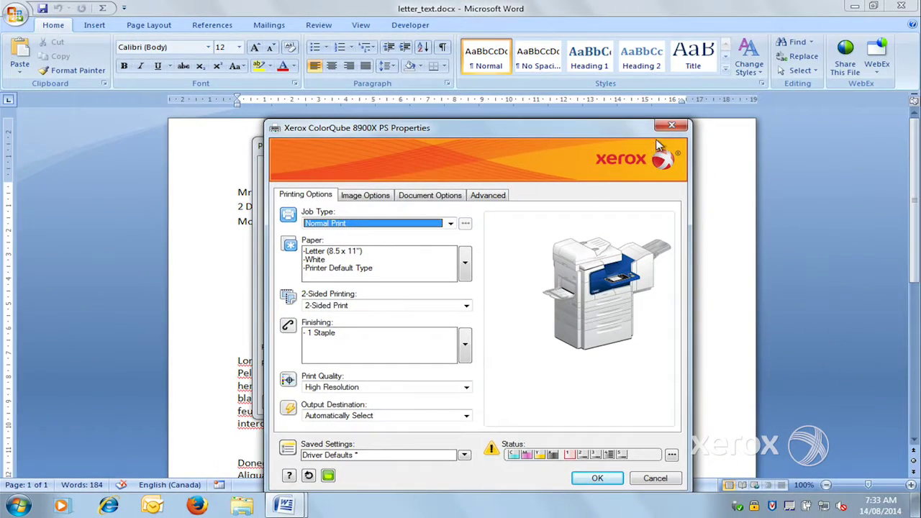
left_click(671, 127)
left_click(662, 151)
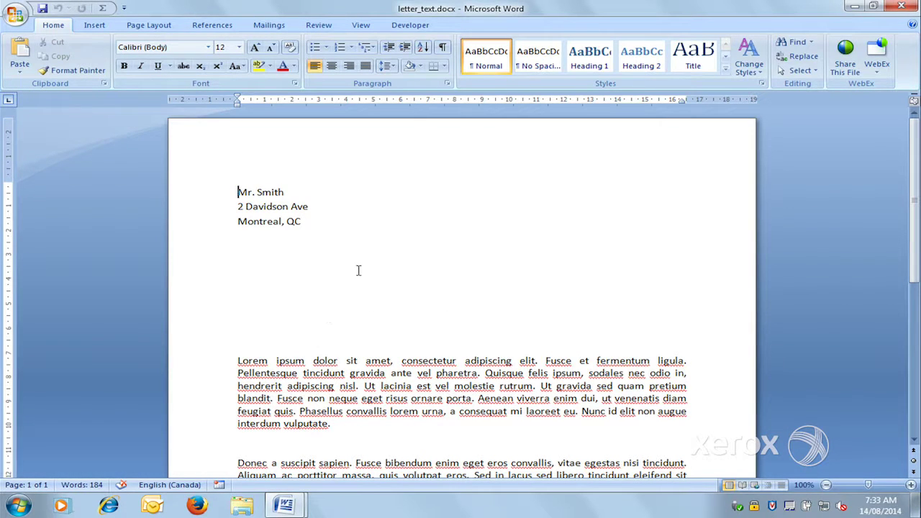
left_click(16, 15)
Set the Xerox driver paper type to Letterhead and print the letter.
left_click(41, 164)
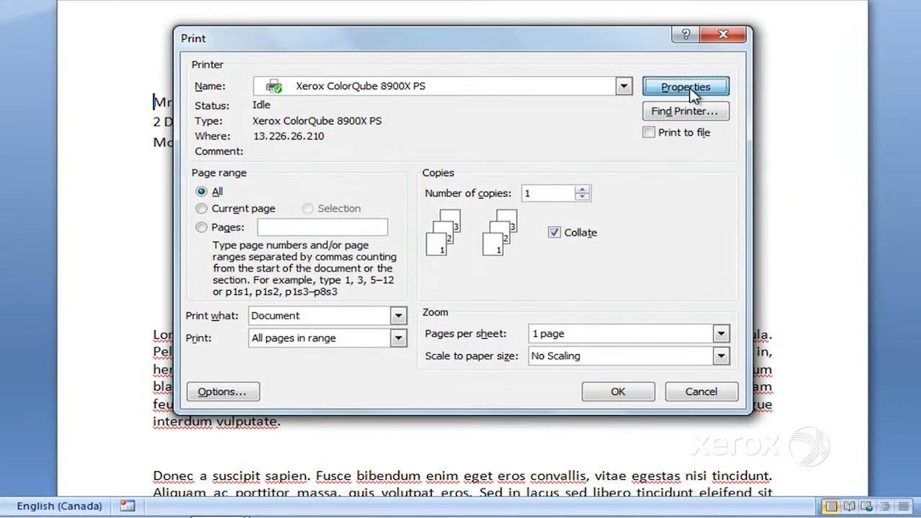
left_click(687, 88)
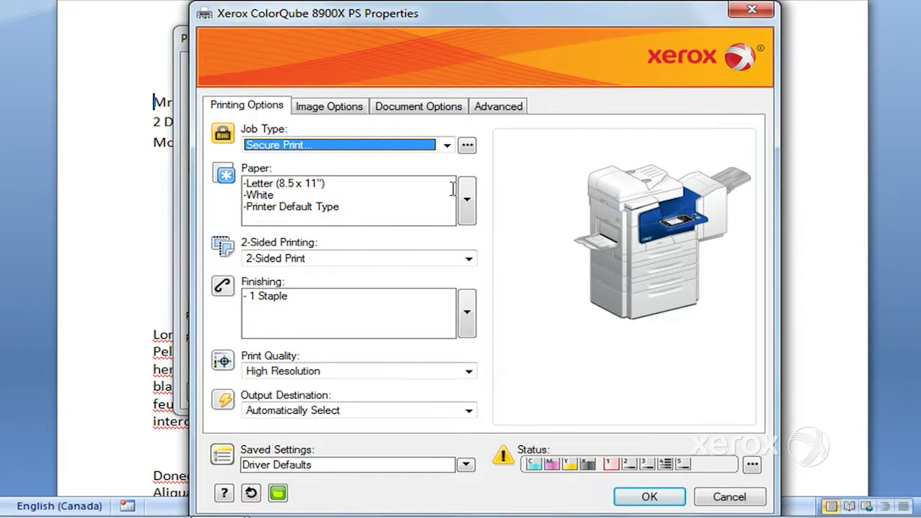
left_click(471, 215)
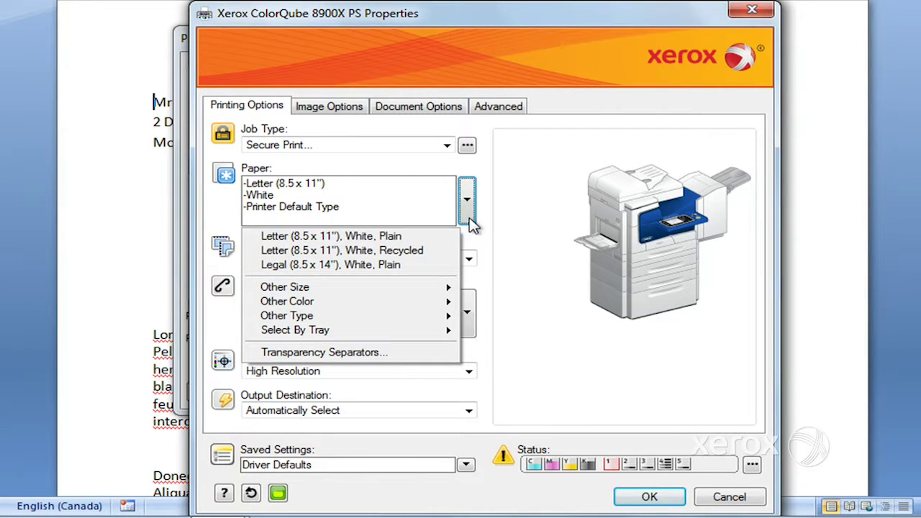
mouse_move(393, 292)
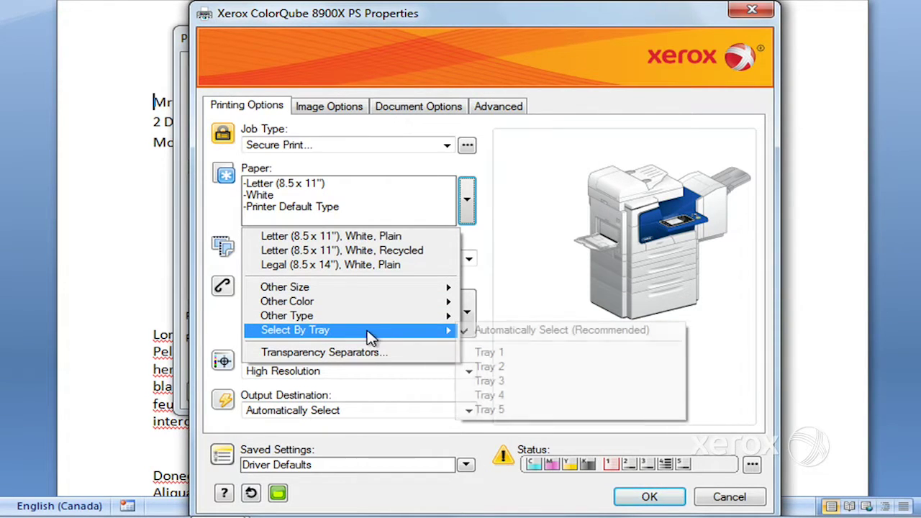
mouse_move(367, 326)
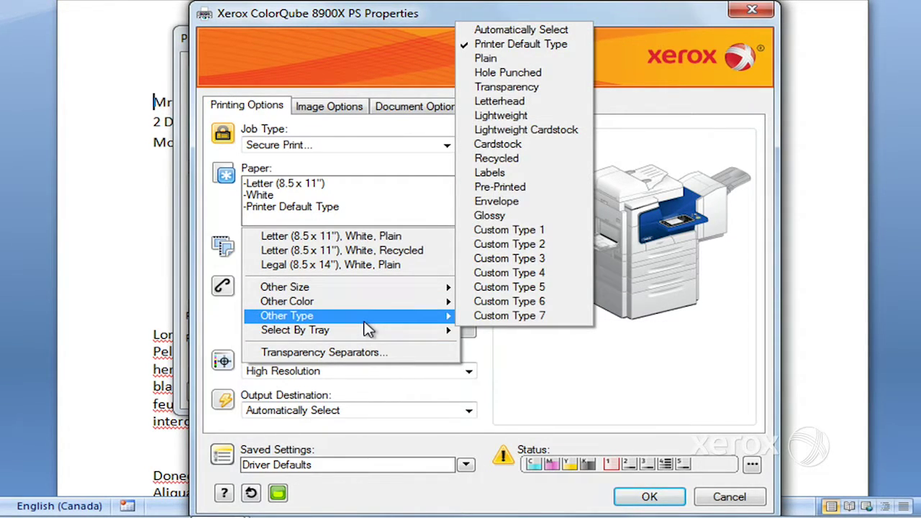
left_click(545, 102)
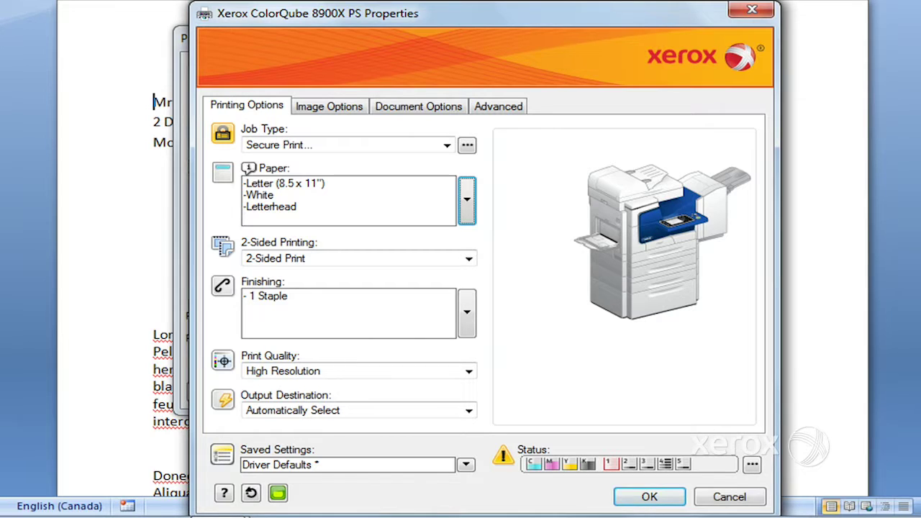
left_click(639, 500)
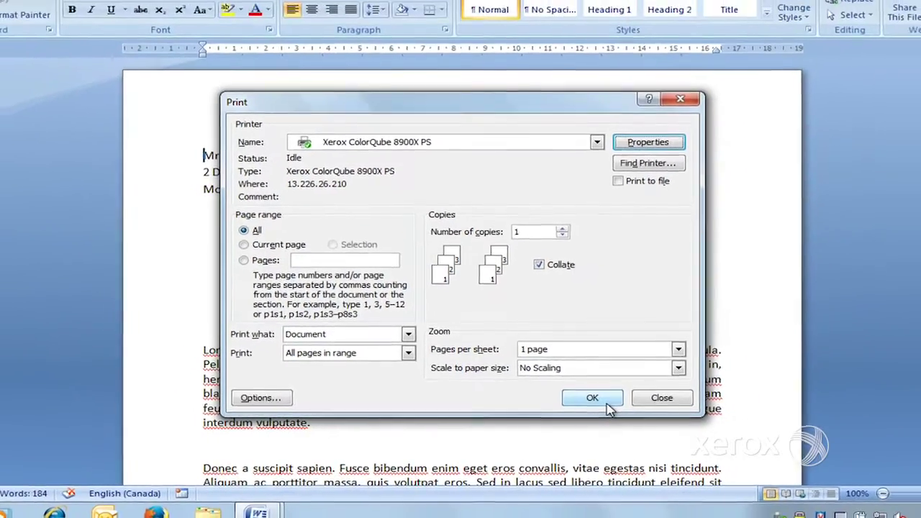
left_click(605, 403)
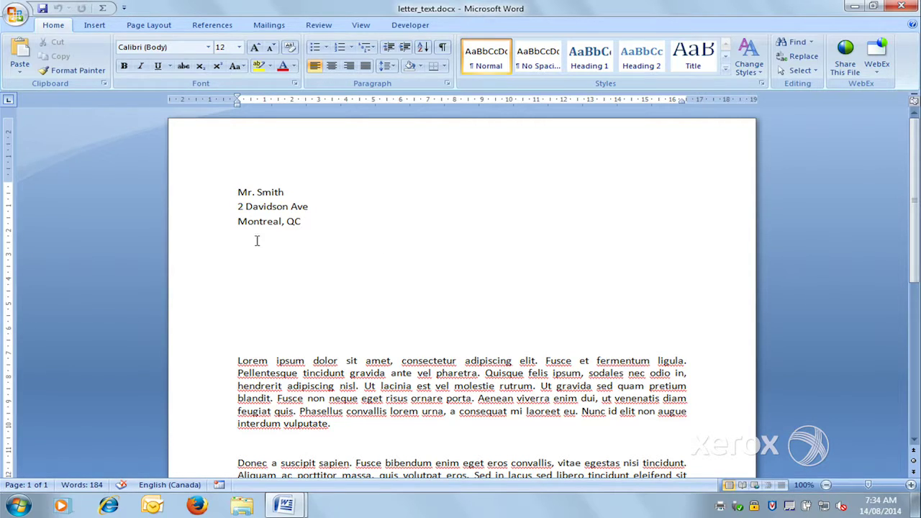
left_click(15, 16)
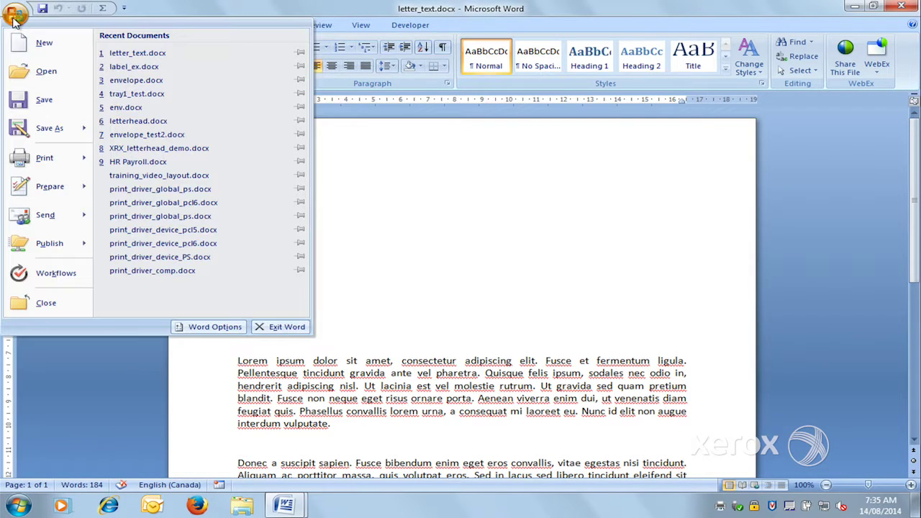
Reset the Xerox properties to Driver Defaults: Normal Print, 2-Sided Print, 1 Staple.
left_click(38, 160)
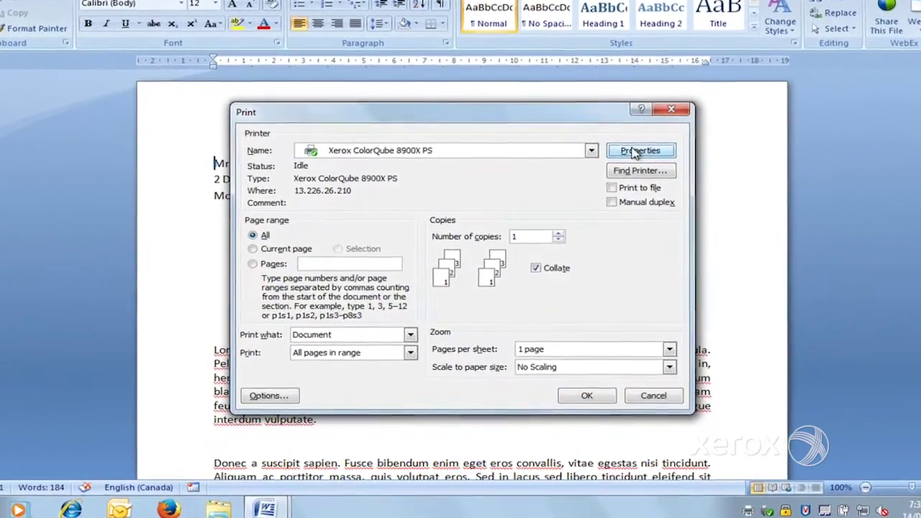
left_click(622, 181)
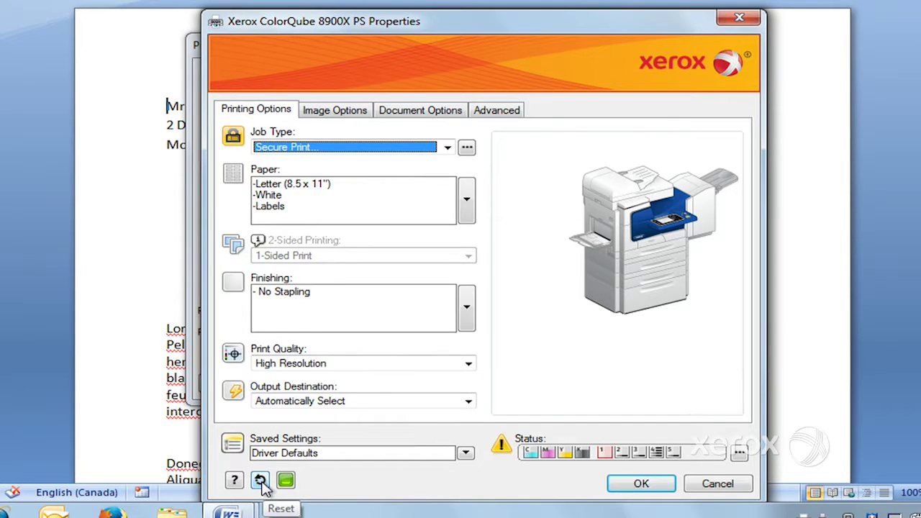
left_click(262, 483)
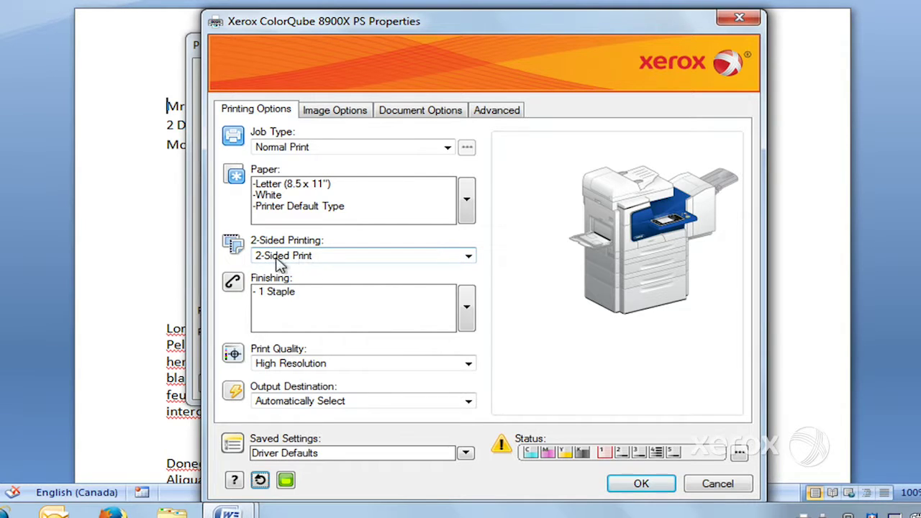
left_click(468, 257)
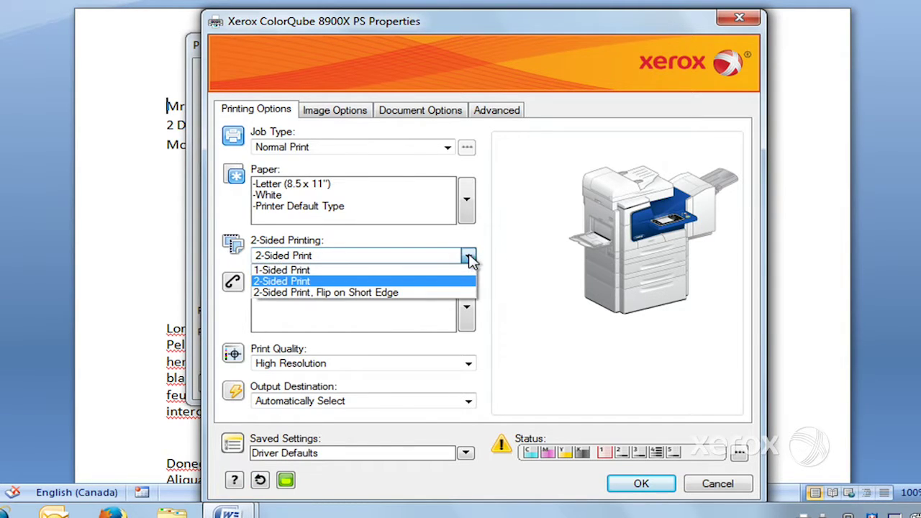
left_click(338, 275)
left_click(469, 255)
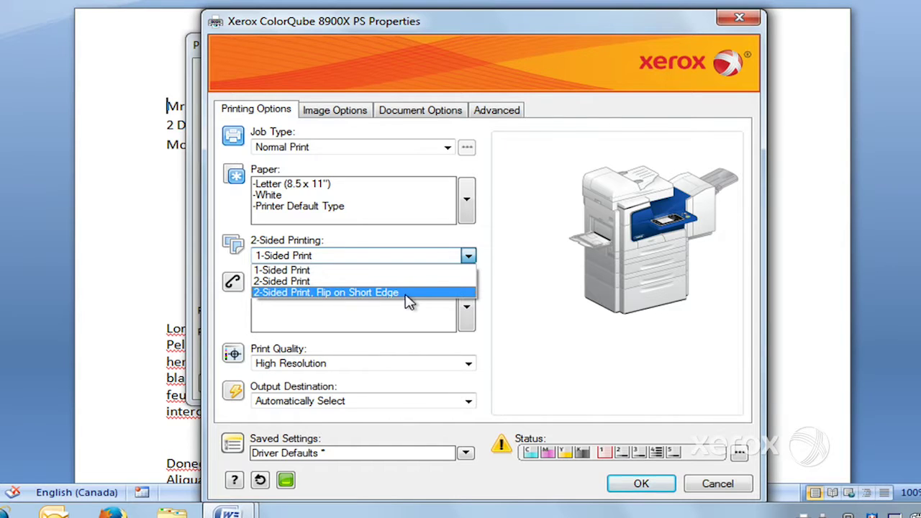
left_click(343, 273)
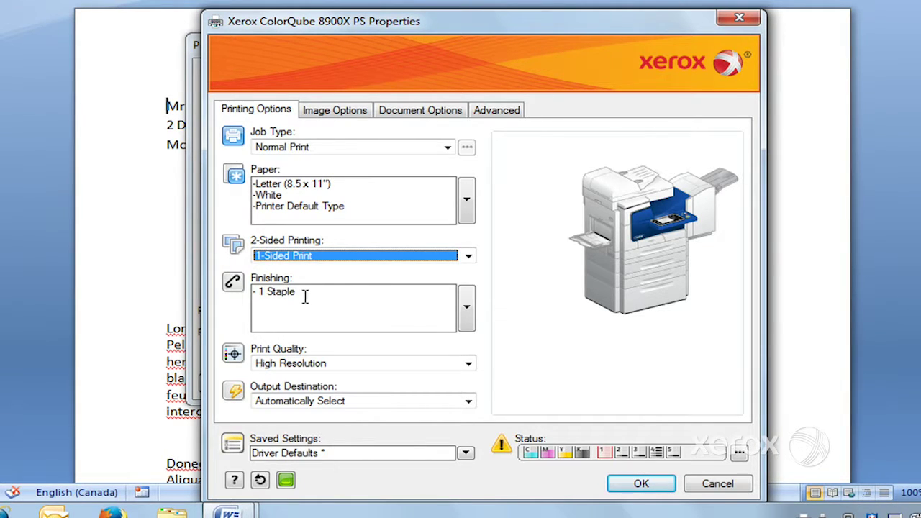
left_click(470, 320)
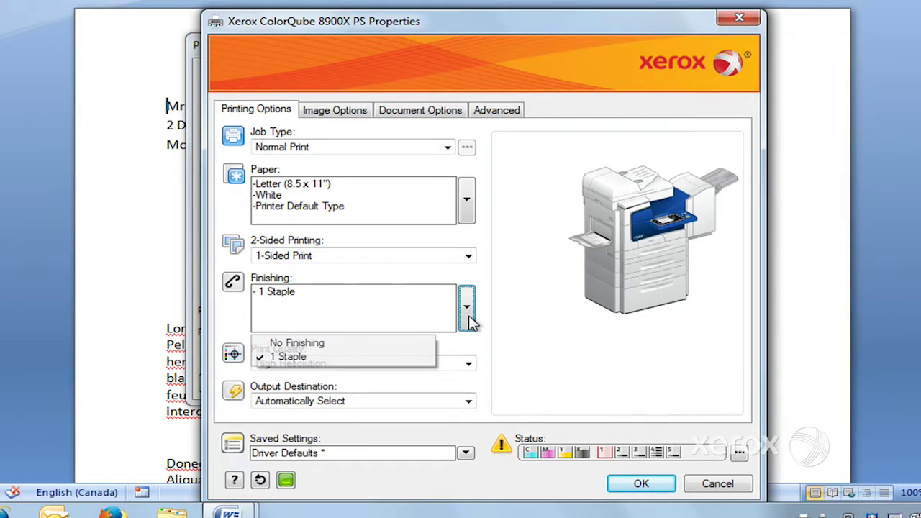
left_click(363, 367)
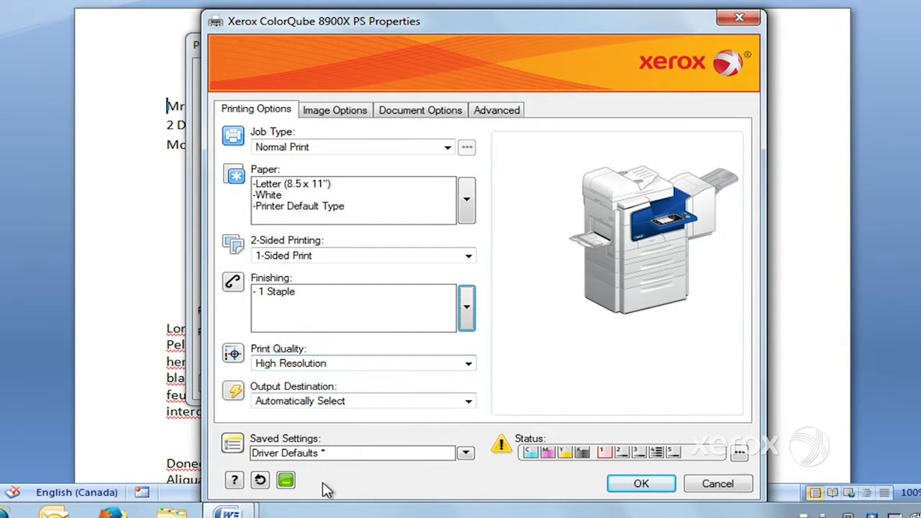
left_click(260, 481)
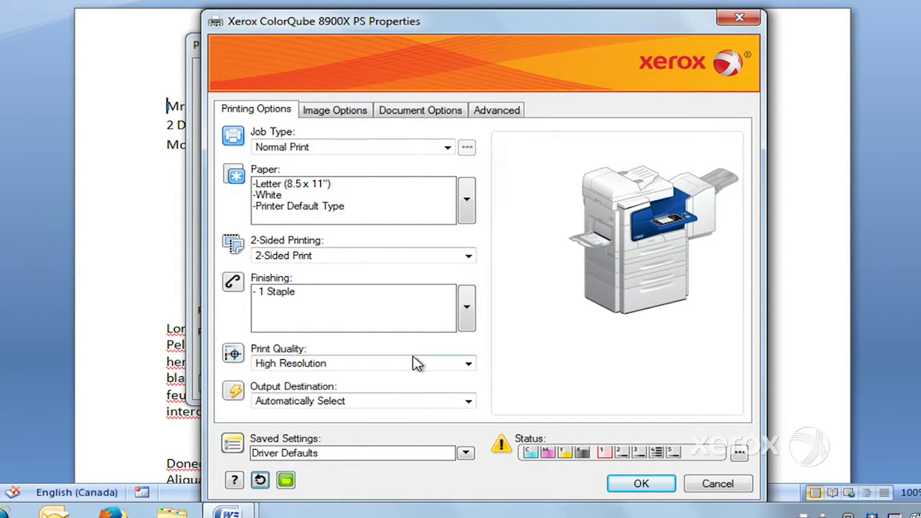
left_click(470, 366)
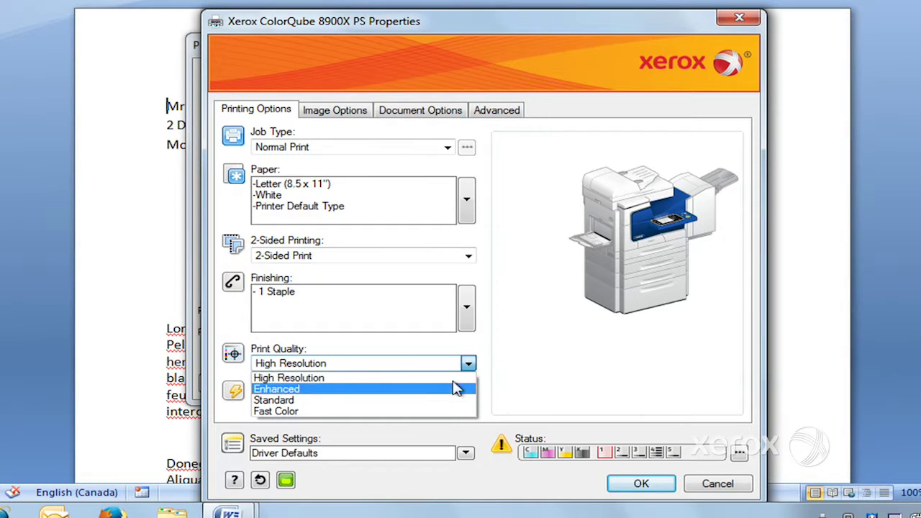
left_click(468, 363)
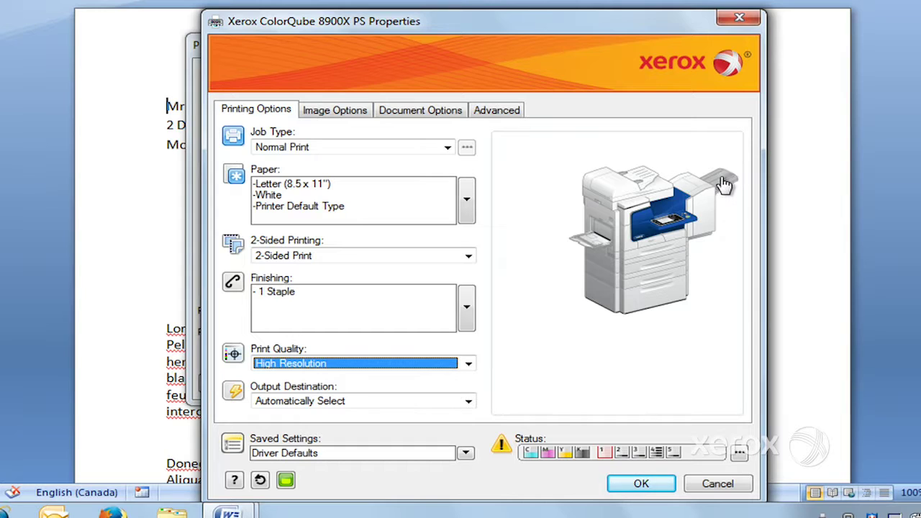
left_click(469, 403)
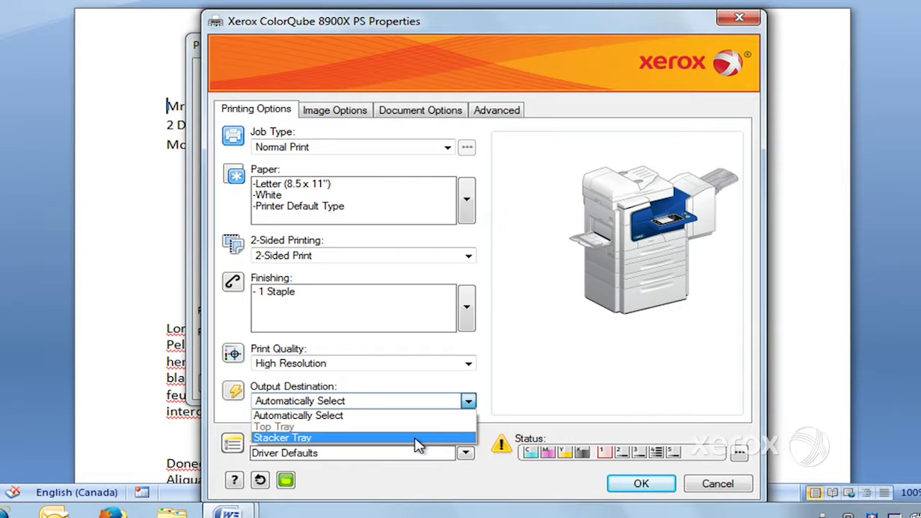
left_click(526, 365)
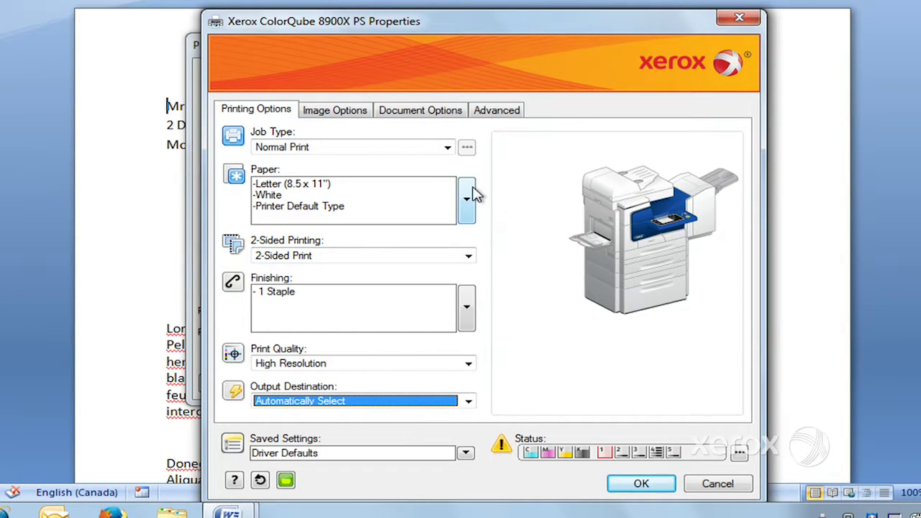
left_click(446, 148)
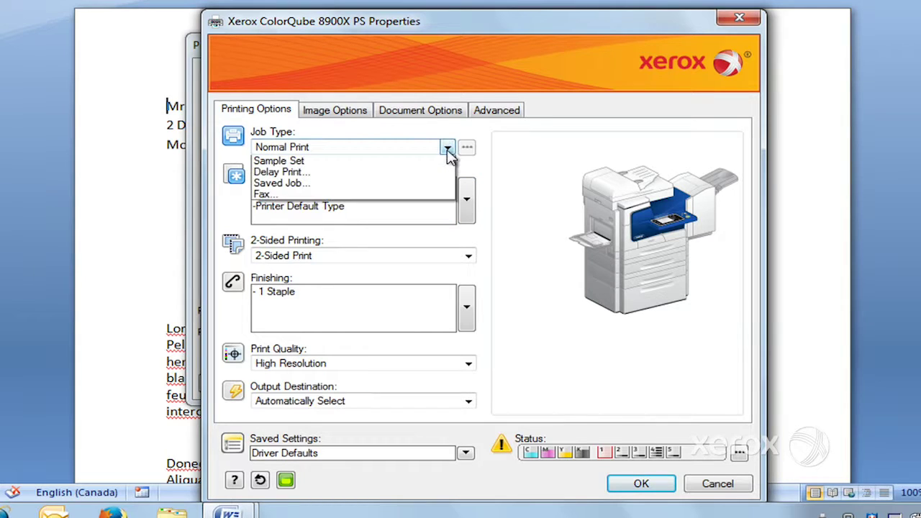
Make the job a passcode-protected Secure Print on Letterhead paper.
left_click(417, 176)
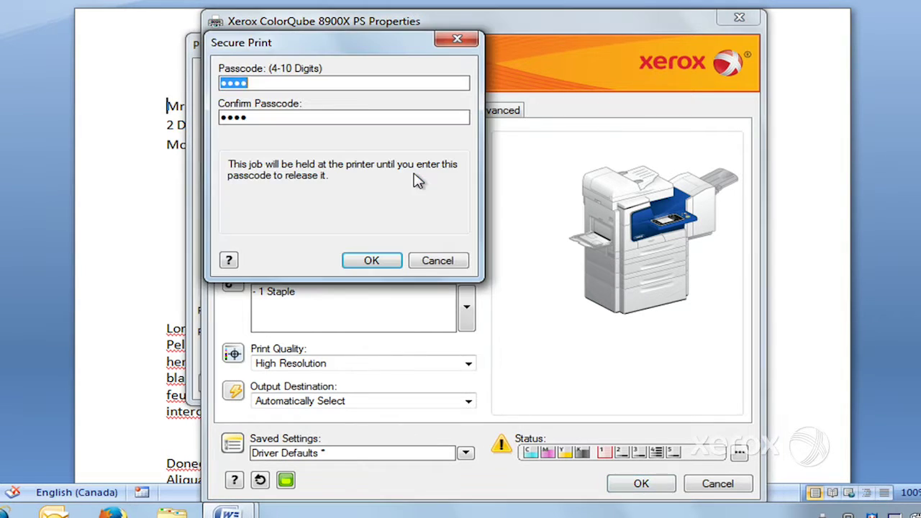
left_click(386, 260)
left_click(468, 206)
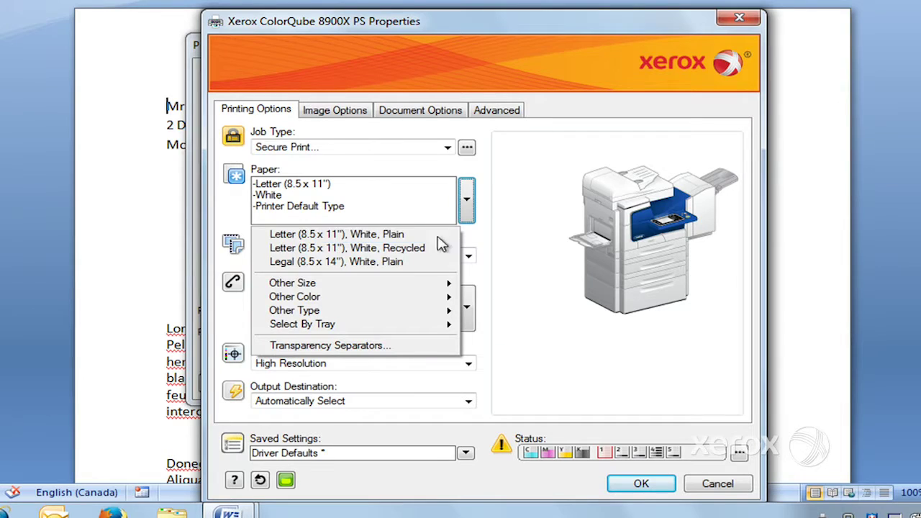
mouse_move(439, 310)
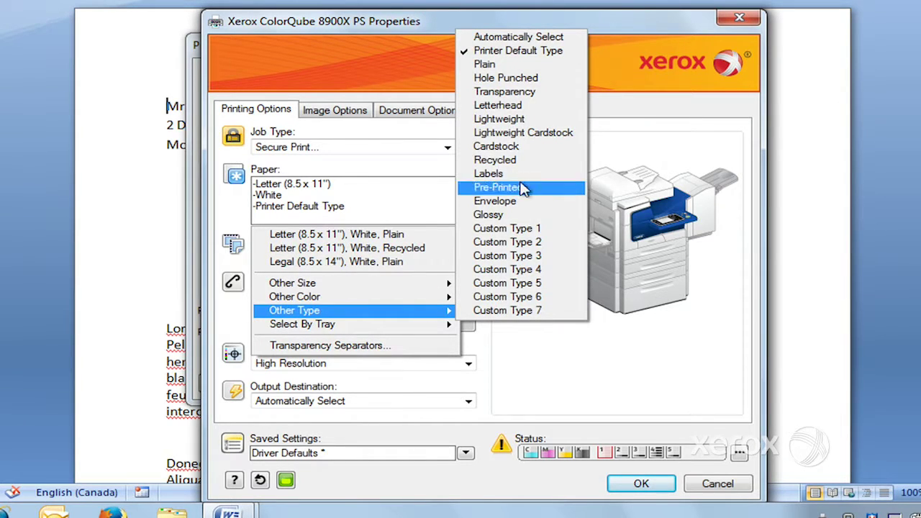
left_click(530, 107)
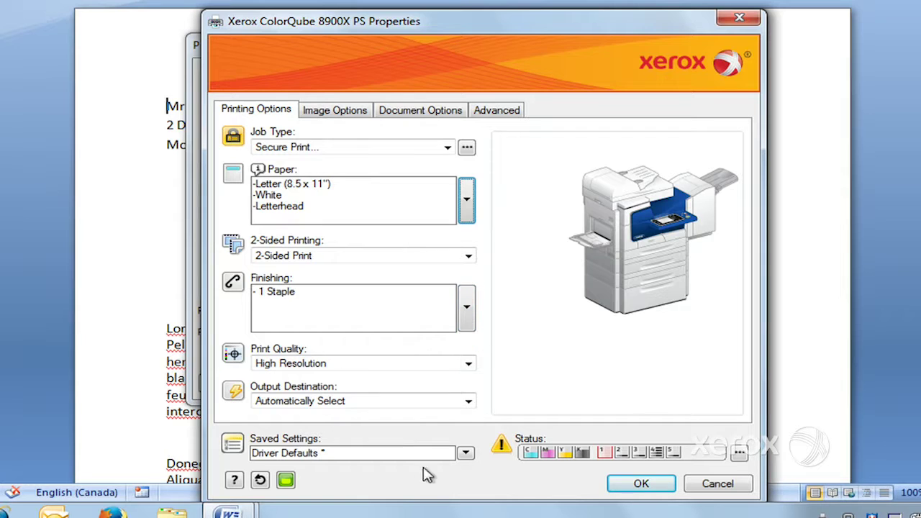
Save the current printer settings as 'test', then reset options to driver defaults.
left_click(466, 455)
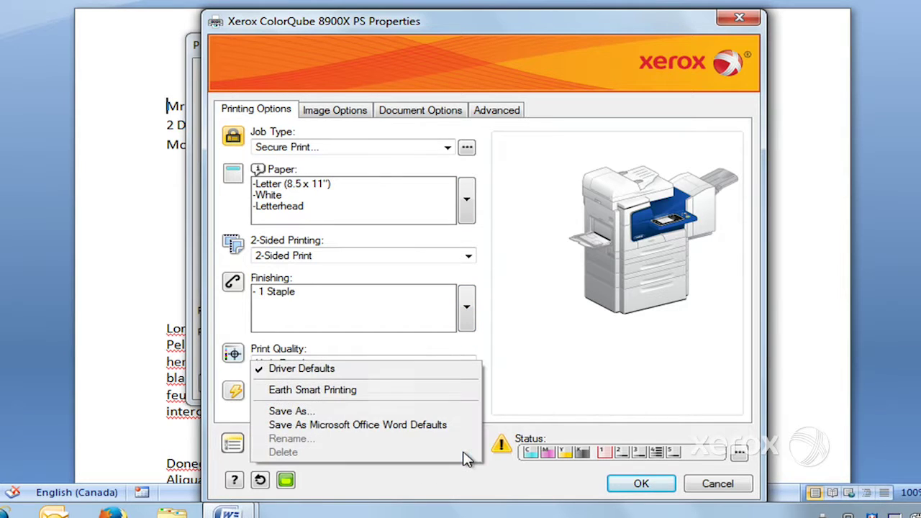
left_click(385, 414)
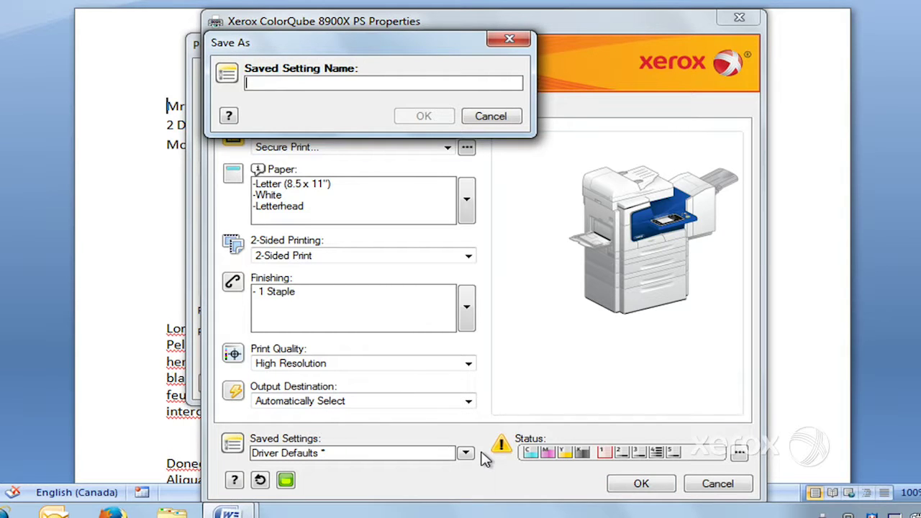
type("test")
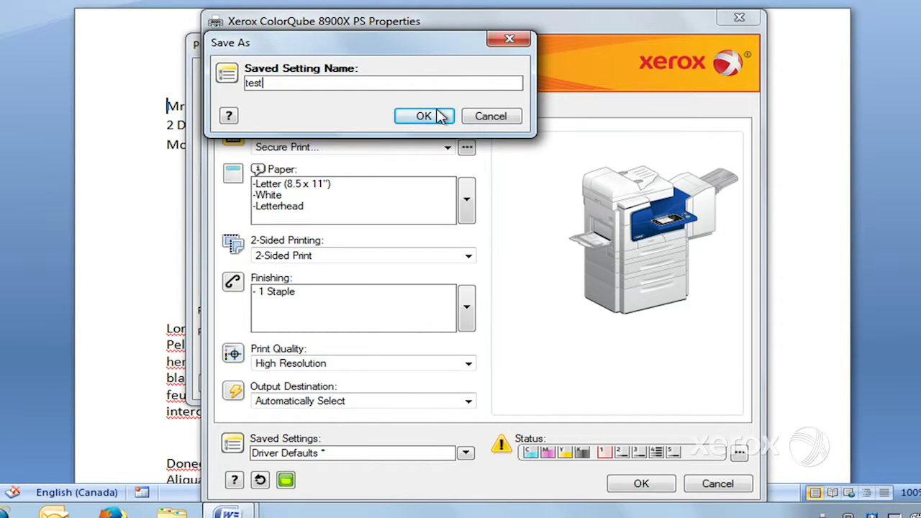
left_click(437, 116)
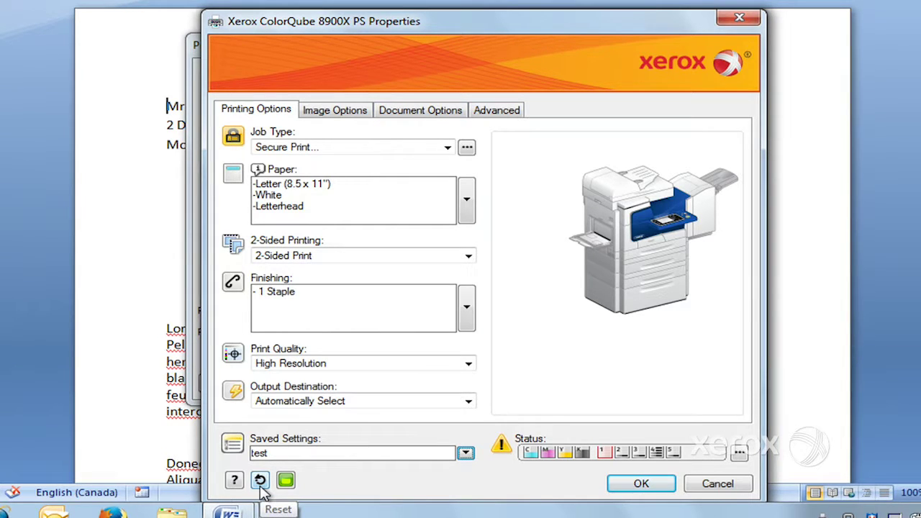
left_click(260, 482)
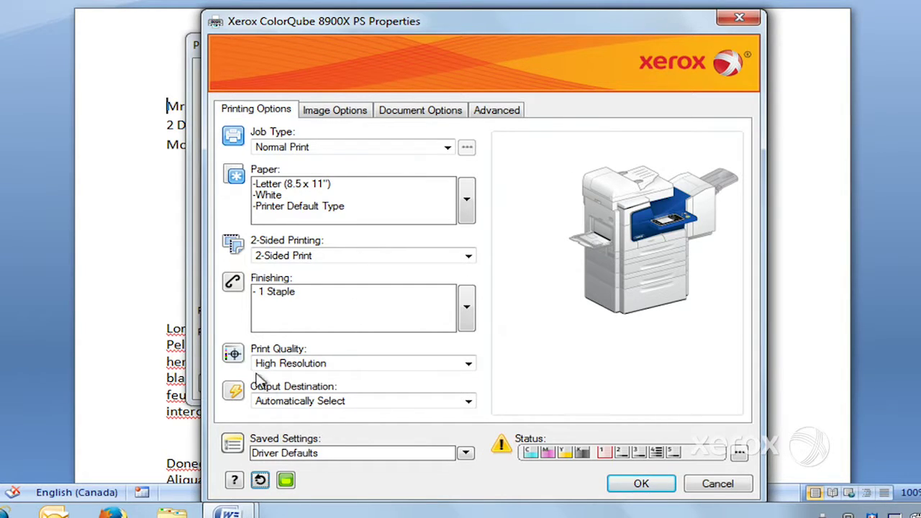
Apply the saved 'test' settings, then reset to Driver Defaults with Normal Print and Printer Default Type paper.
left_click(261, 482)
left_click(466, 454)
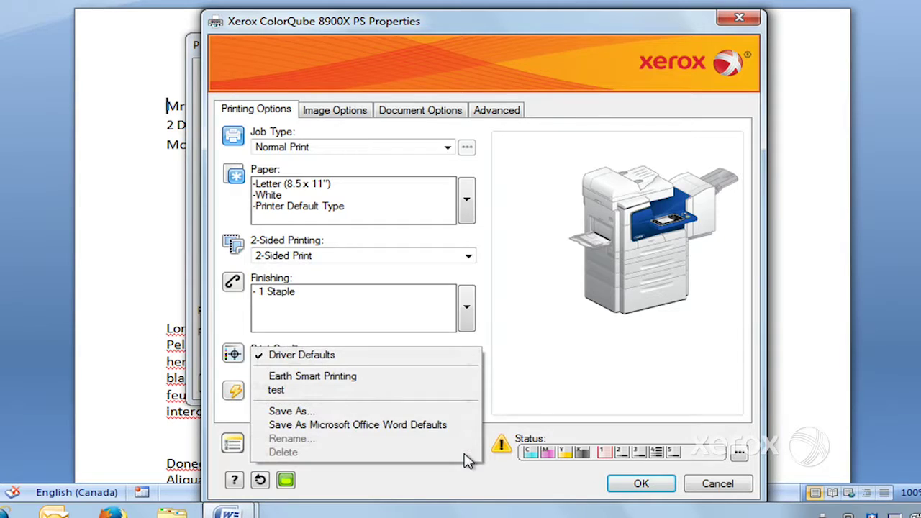
left_click(308, 391)
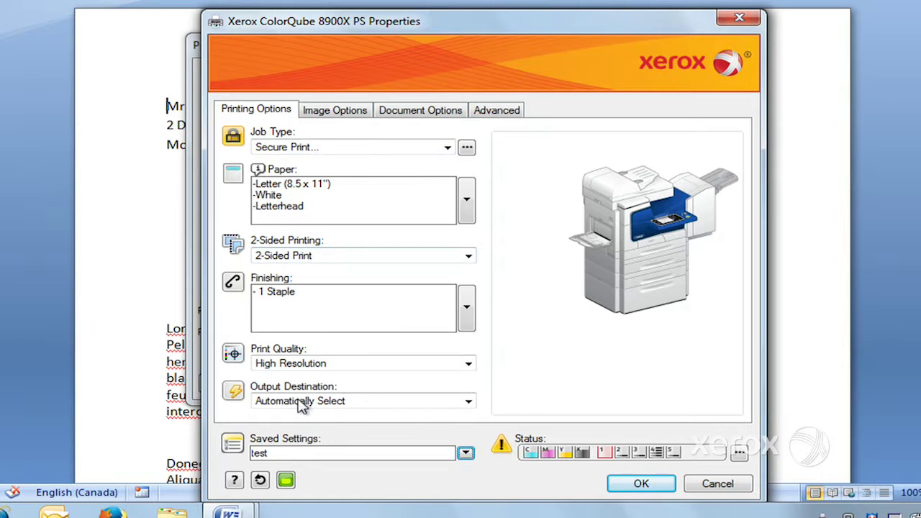
left_click(260, 481)
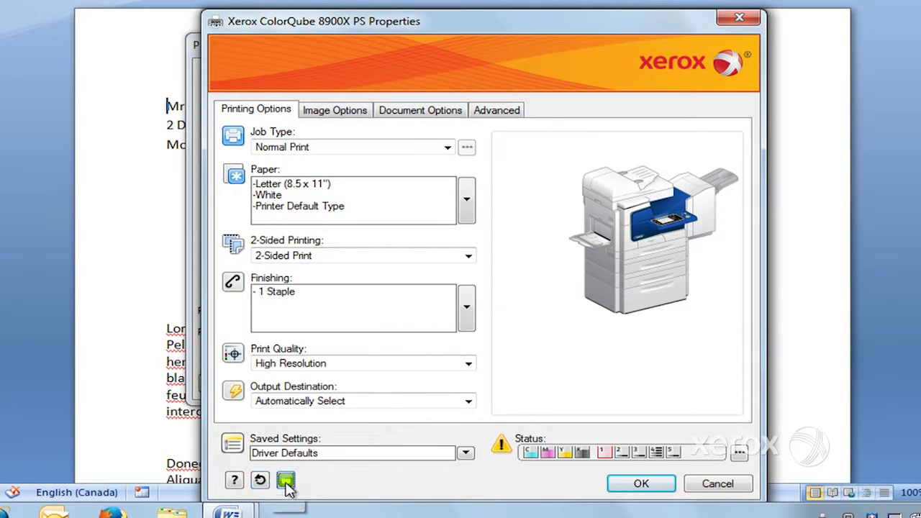
left_click(287, 482)
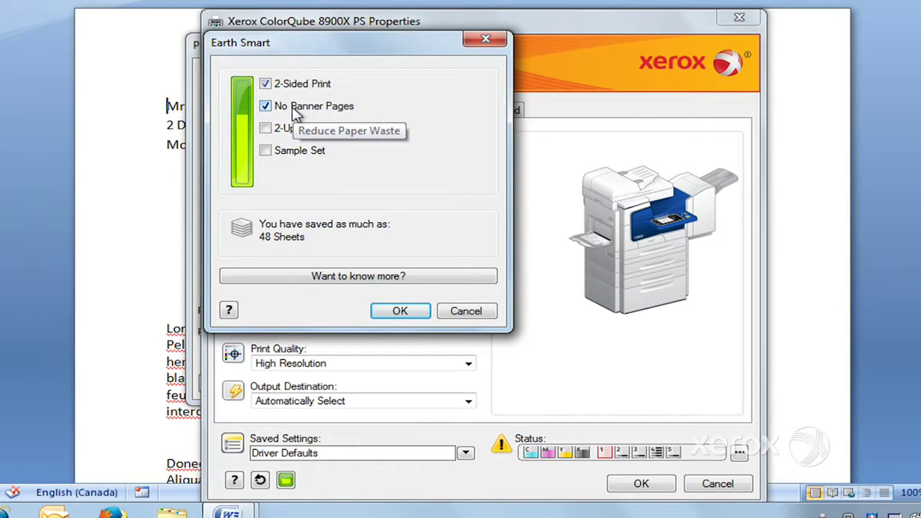
left_click(266, 132)
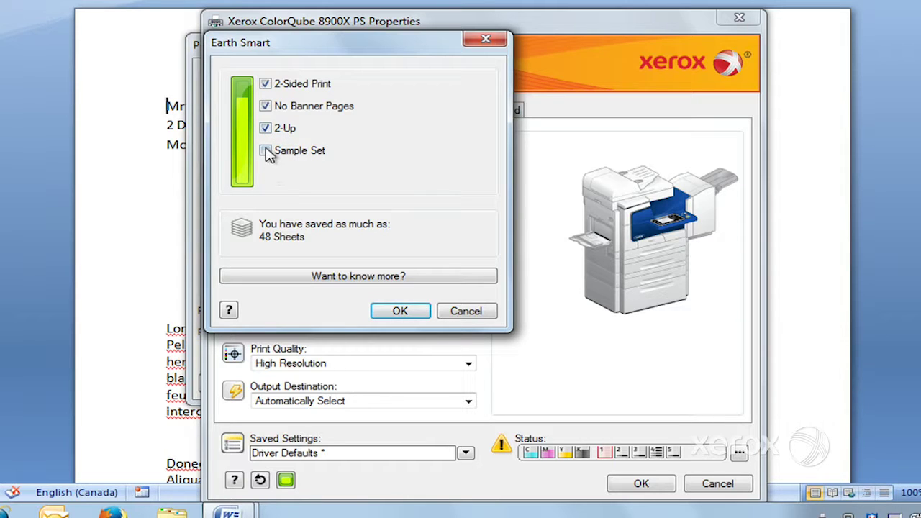
left_click(266, 152)
left_click(465, 311)
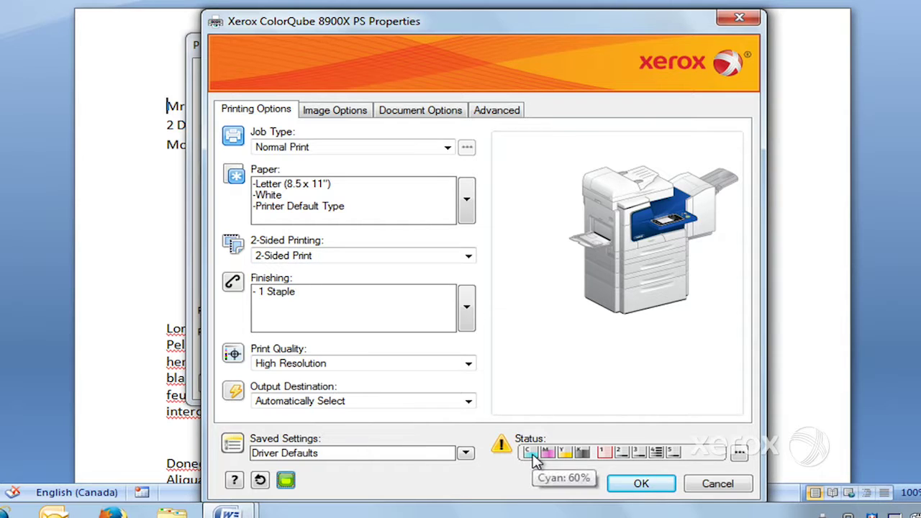
Open the ColorQube 8900X status window and view its four held active jobs.
mouse_move(549, 460)
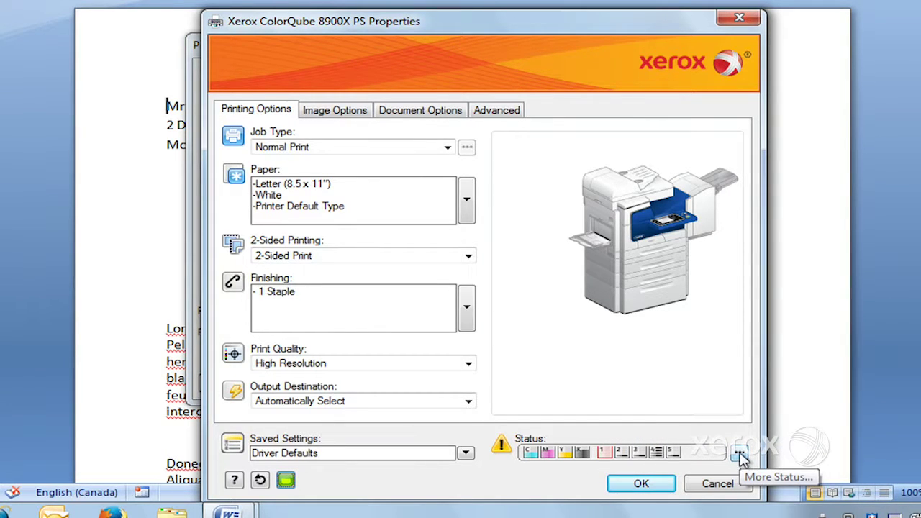
left_click(740, 455)
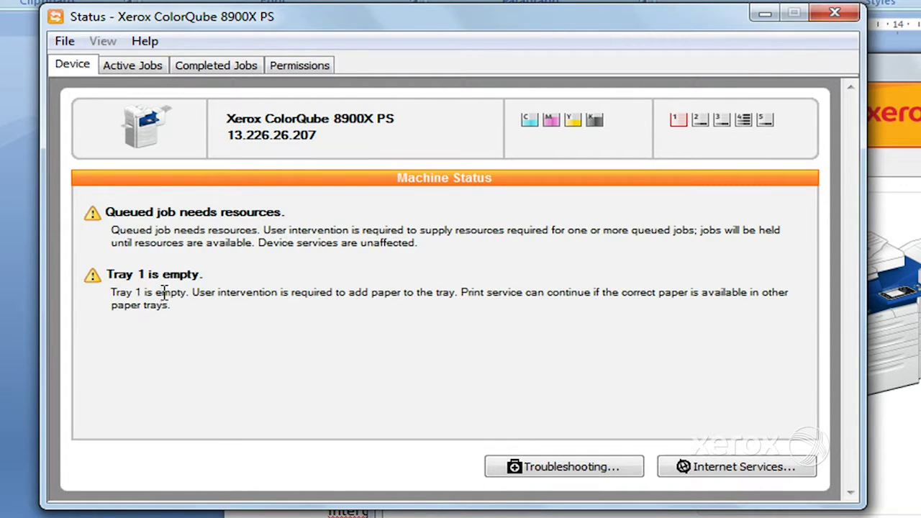
left_click(144, 66)
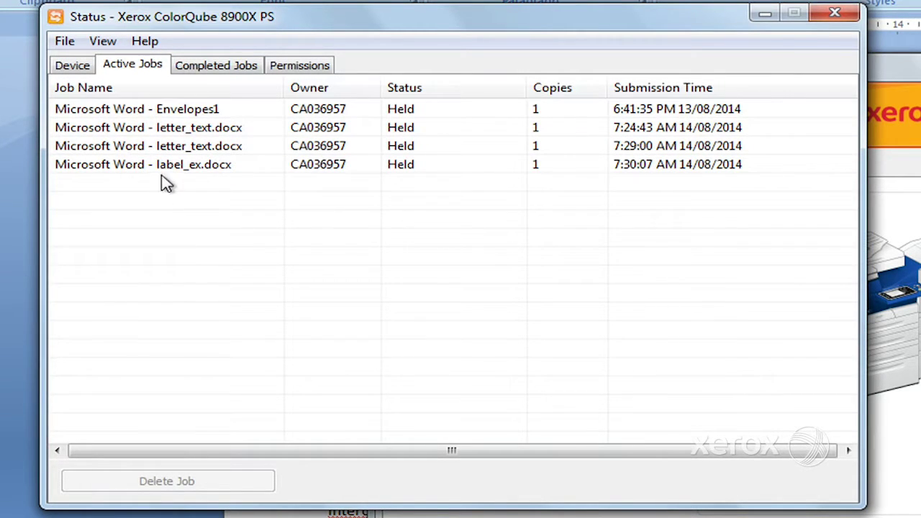
Review completed jobs, then the Permissions schedule allowing color and black-and-white printing anytime.
left_click(230, 75)
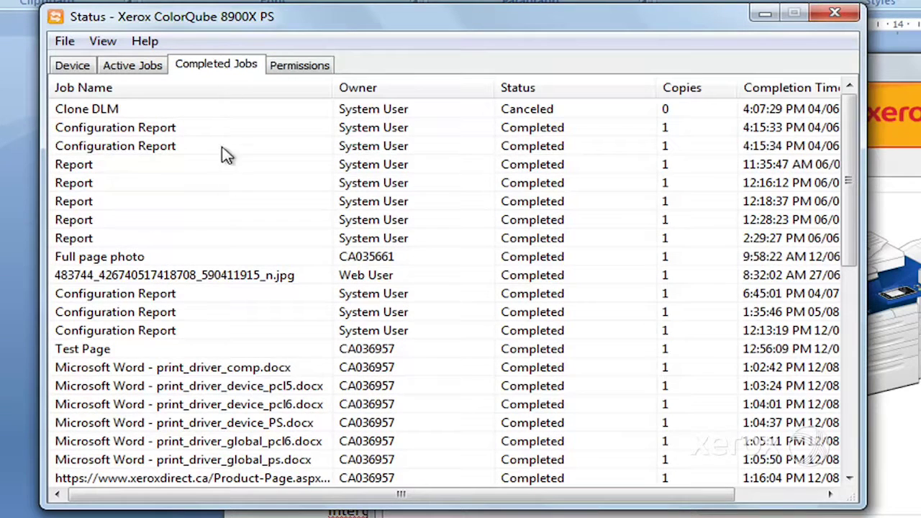
left_click(299, 69)
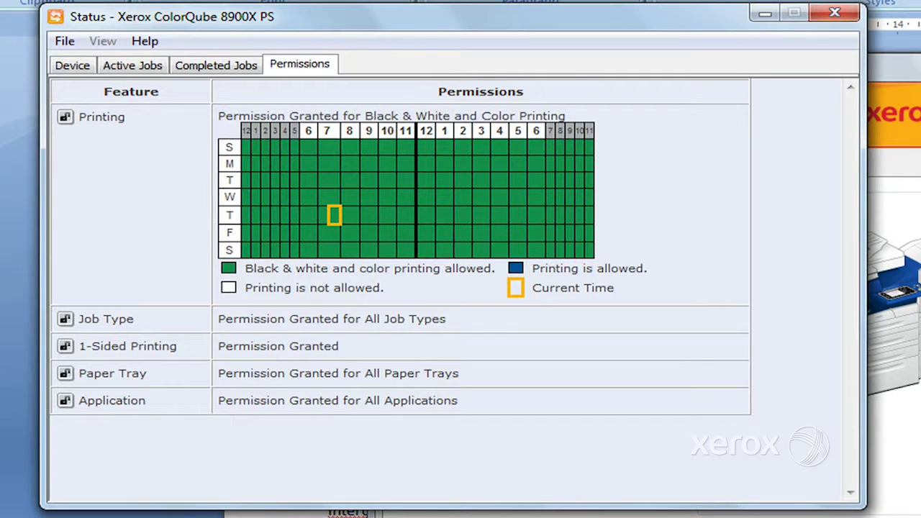